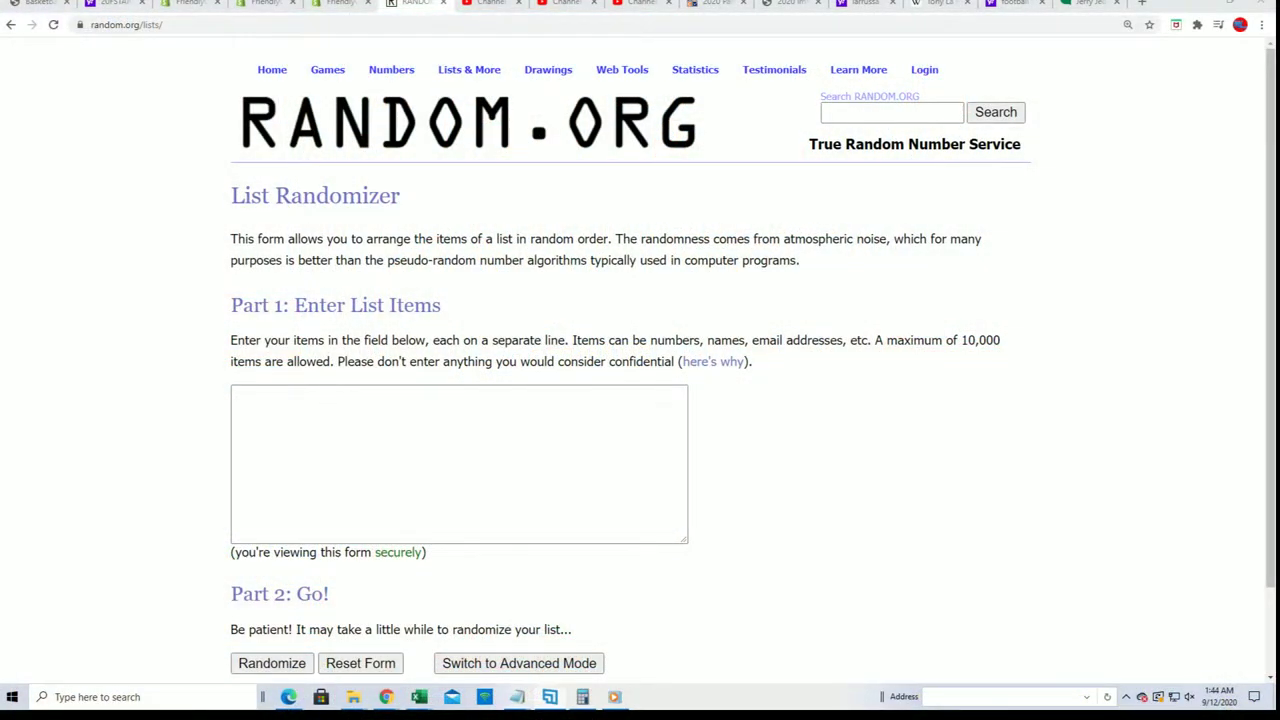
Step: Switch to the Notepad file, add a blank line above the owner names, and copy the whole block of owner names
{"action": "key", "text": "alt+Tab"}
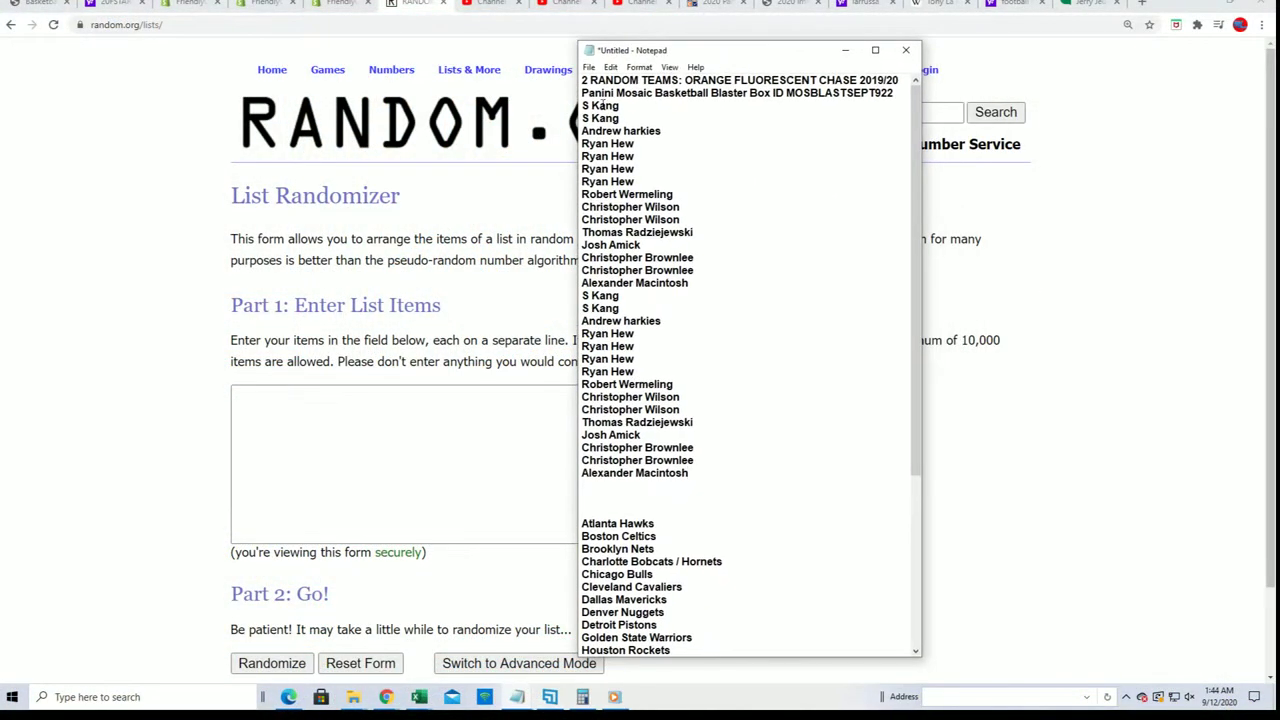
{"action": "key", "text": "Return"}
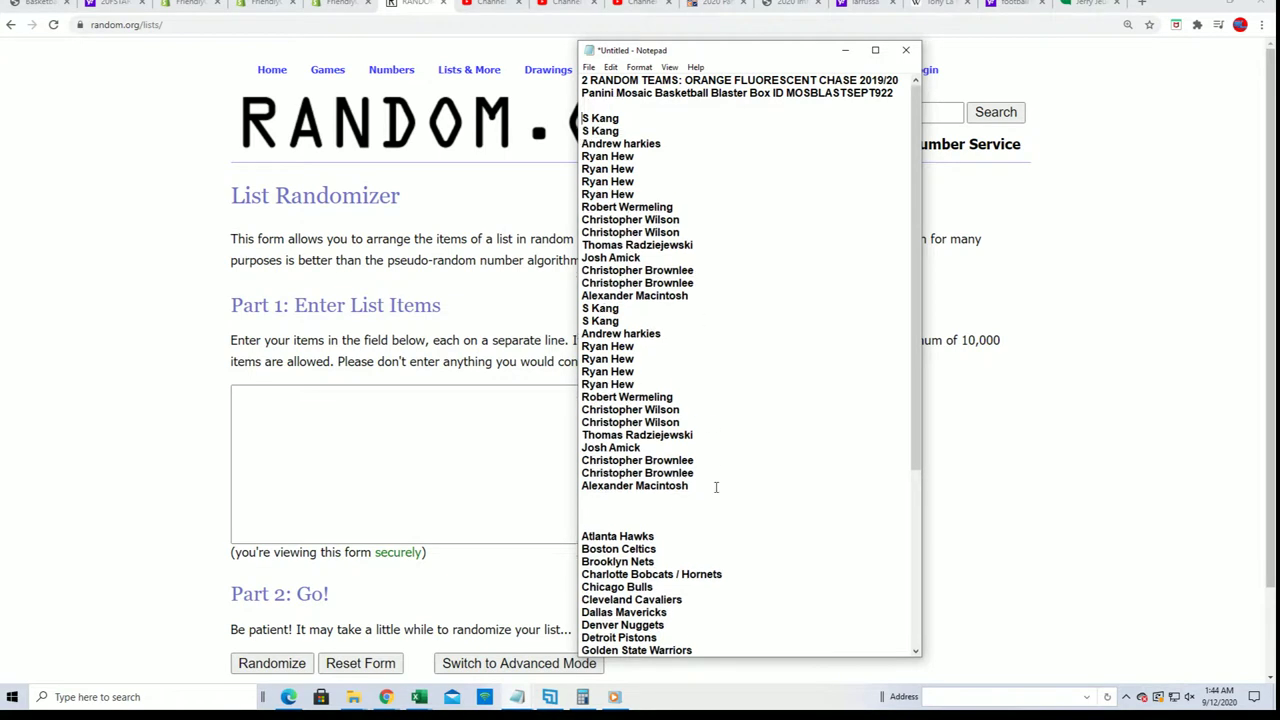
{"action": "left_click_drag", "start_coordinate": [690, 485], "coordinate": [582, 118]}
{"action": "right_click", "coordinate": [616, 137]}
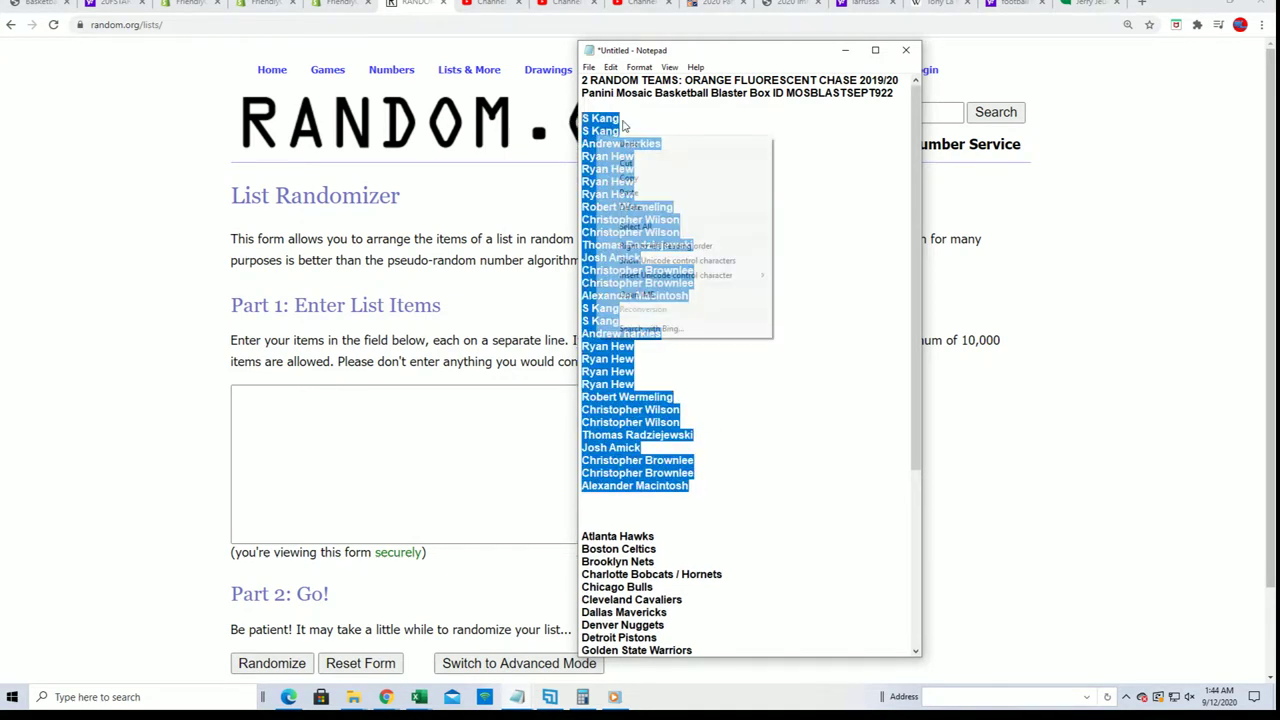
{"action": "left_click", "coordinate": [641, 180]}
Step: Paste the copied owner names into the List Randomizer's item field and randomize them
{"action": "left_click", "coordinate": [326, 423]}
{"action": "right_click", "coordinate": [252, 402]}
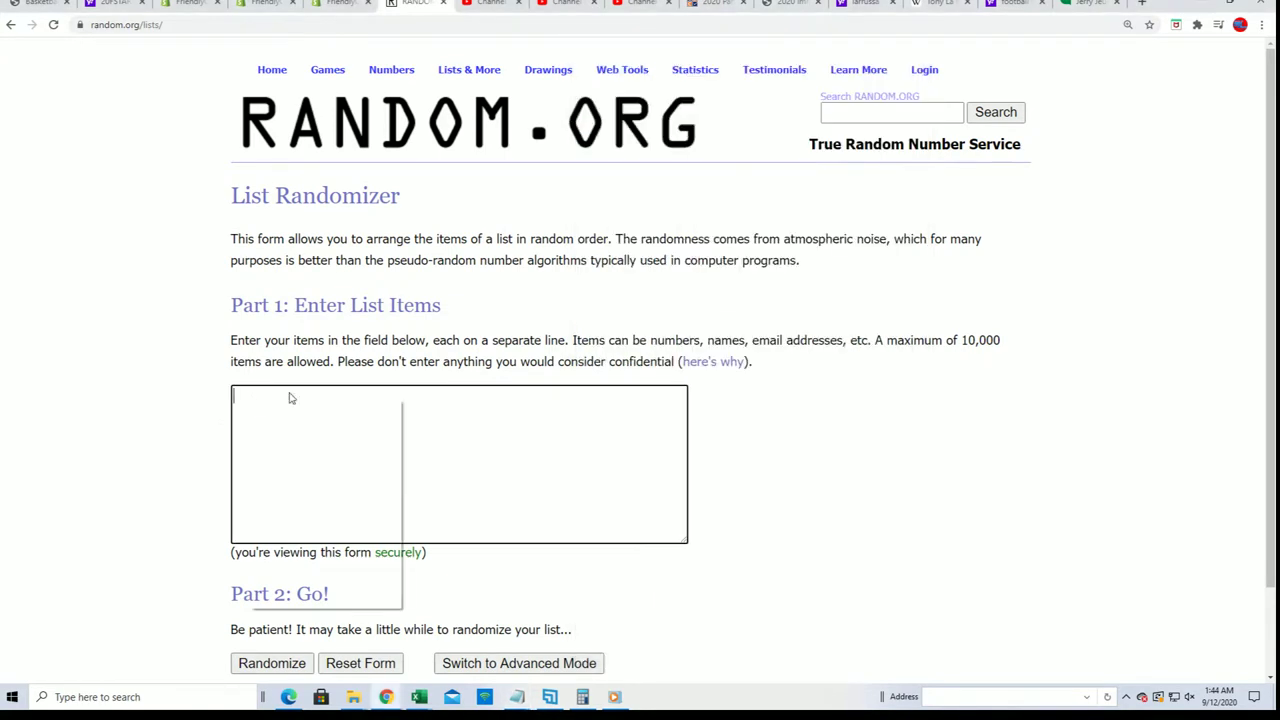
{"action": "left_click", "coordinate": [282, 503]}
{"action": "scroll", "coordinate": [960, 386], "scroll_direction": "down", "scroll_amount": 1}
{"action": "left_click", "coordinate": [255, 562]}
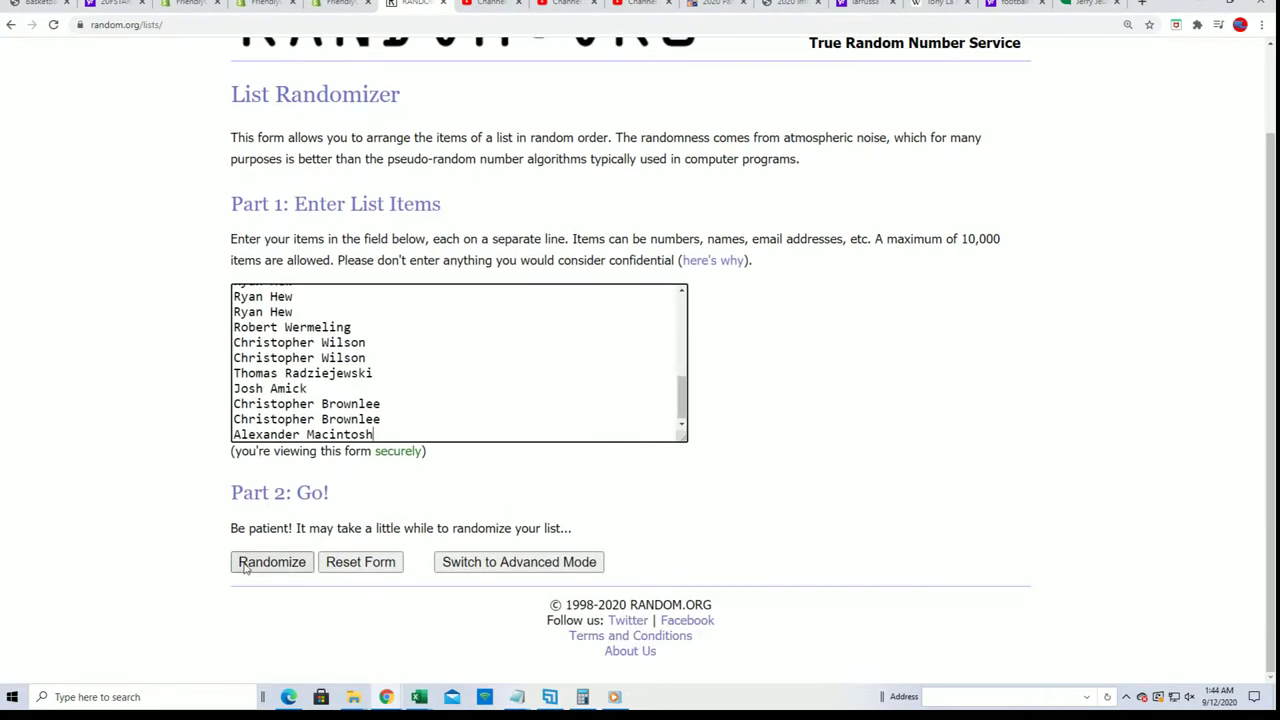
Step: Randomize the owner list again six more times, for seven randomizations in total
{"action": "scroll", "coordinate": [463, 471], "scroll_direction": "down", "scroll_amount": 1}
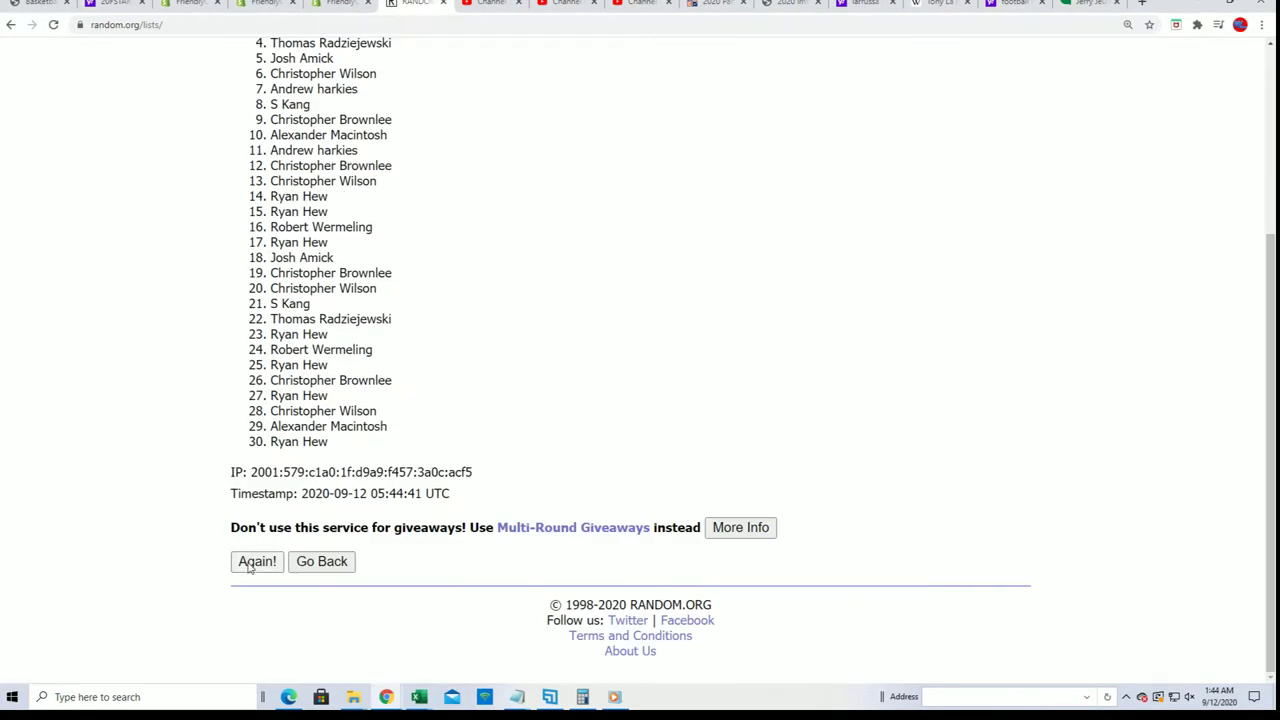
{"action": "left_click", "coordinate": [252, 562]}
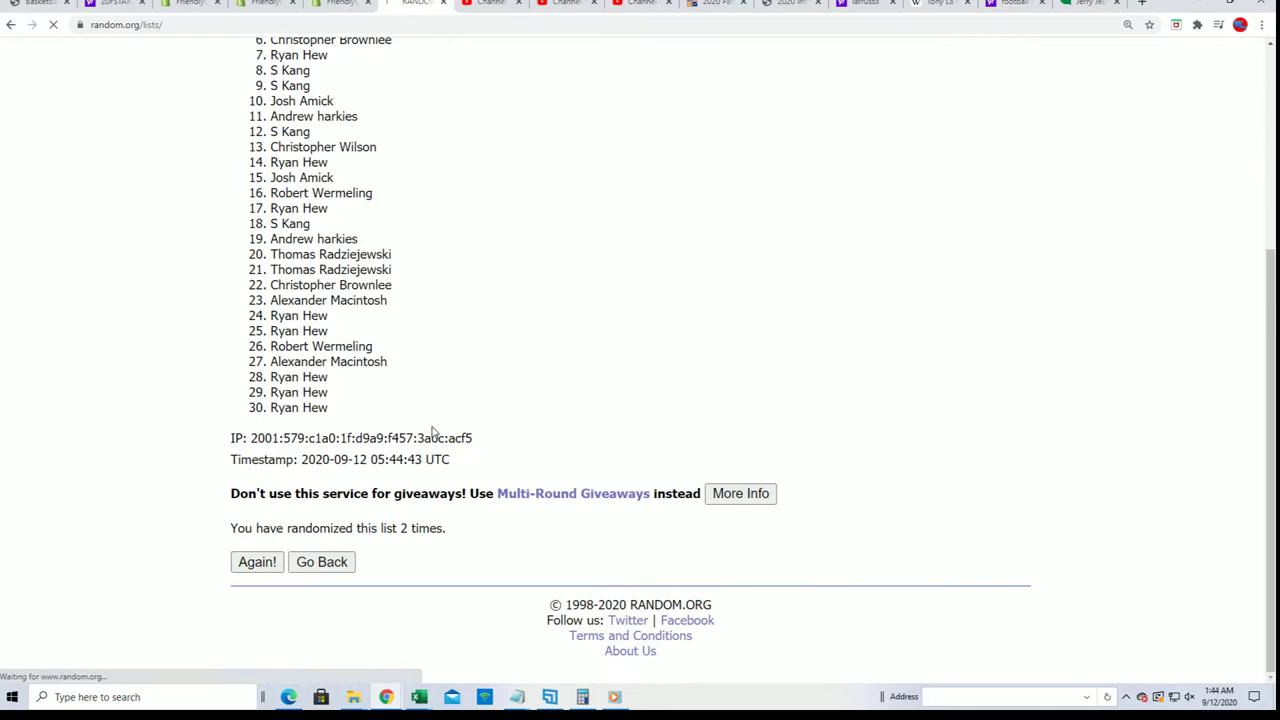
{"action": "left_click", "coordinate": [262, 556]}
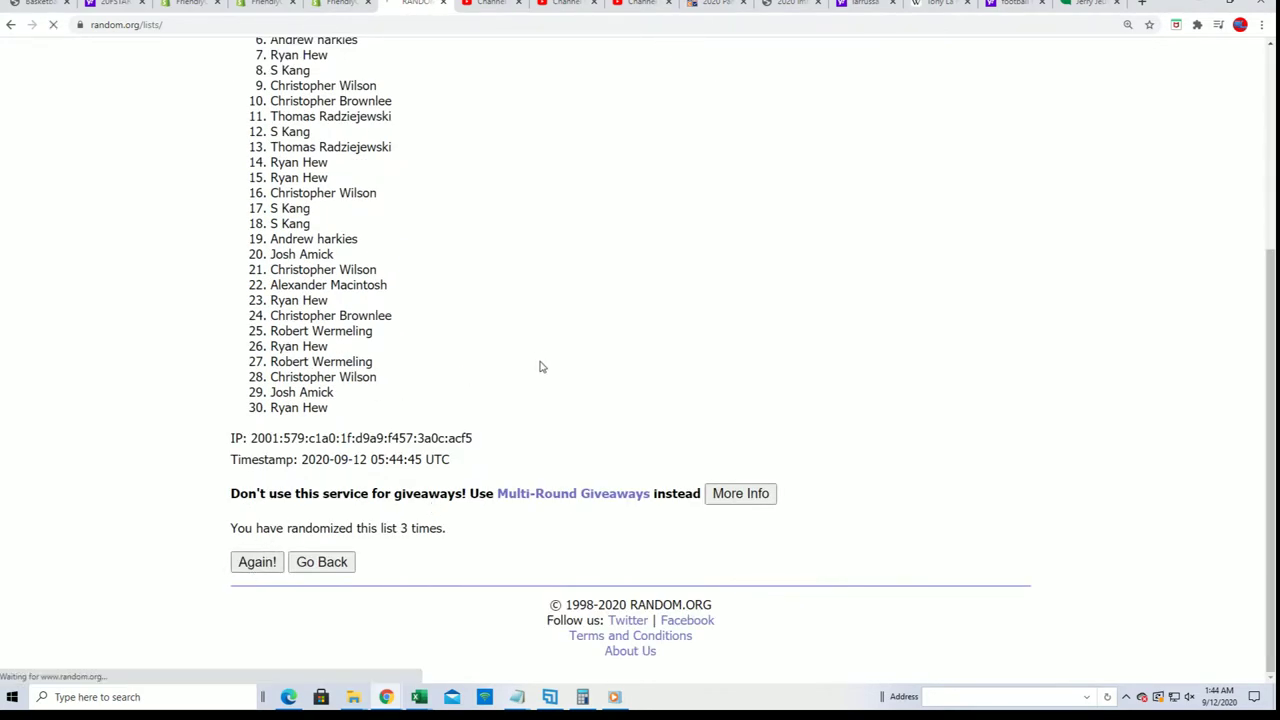
{"action": "left_click", "coordinate": [257, 562]}
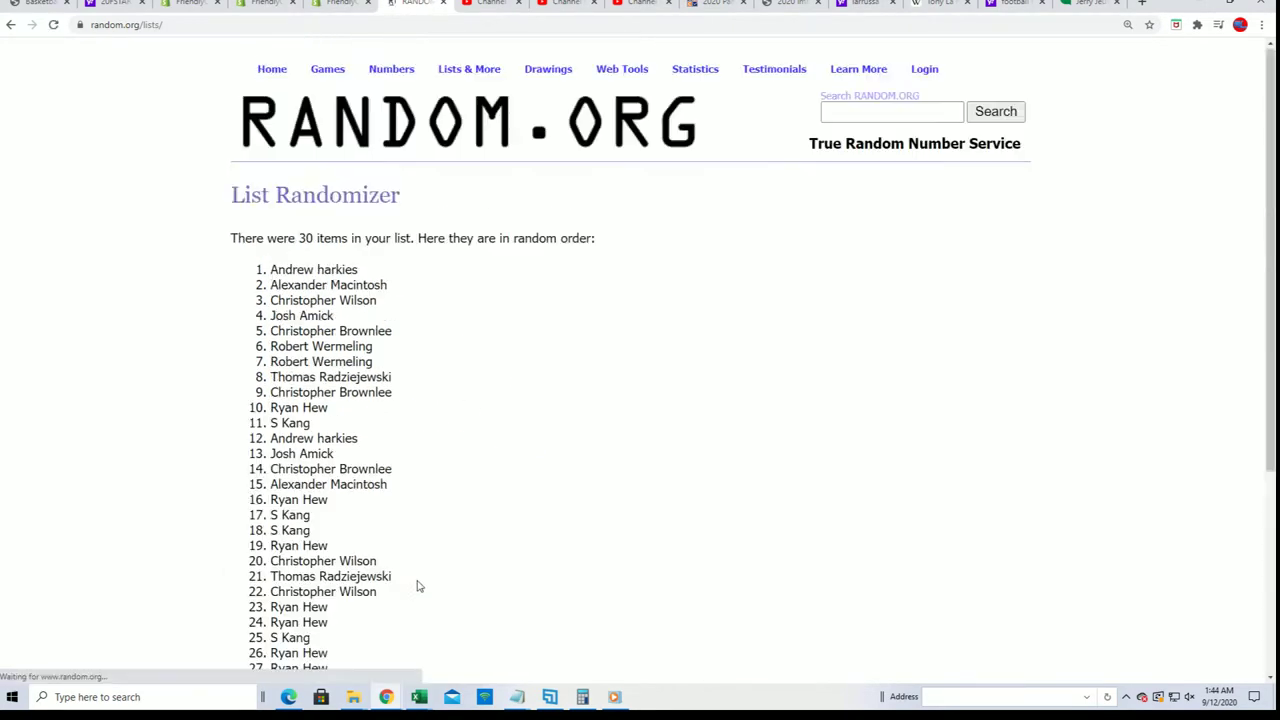
{"action": "left_click", "coordinate": [242, 558]}
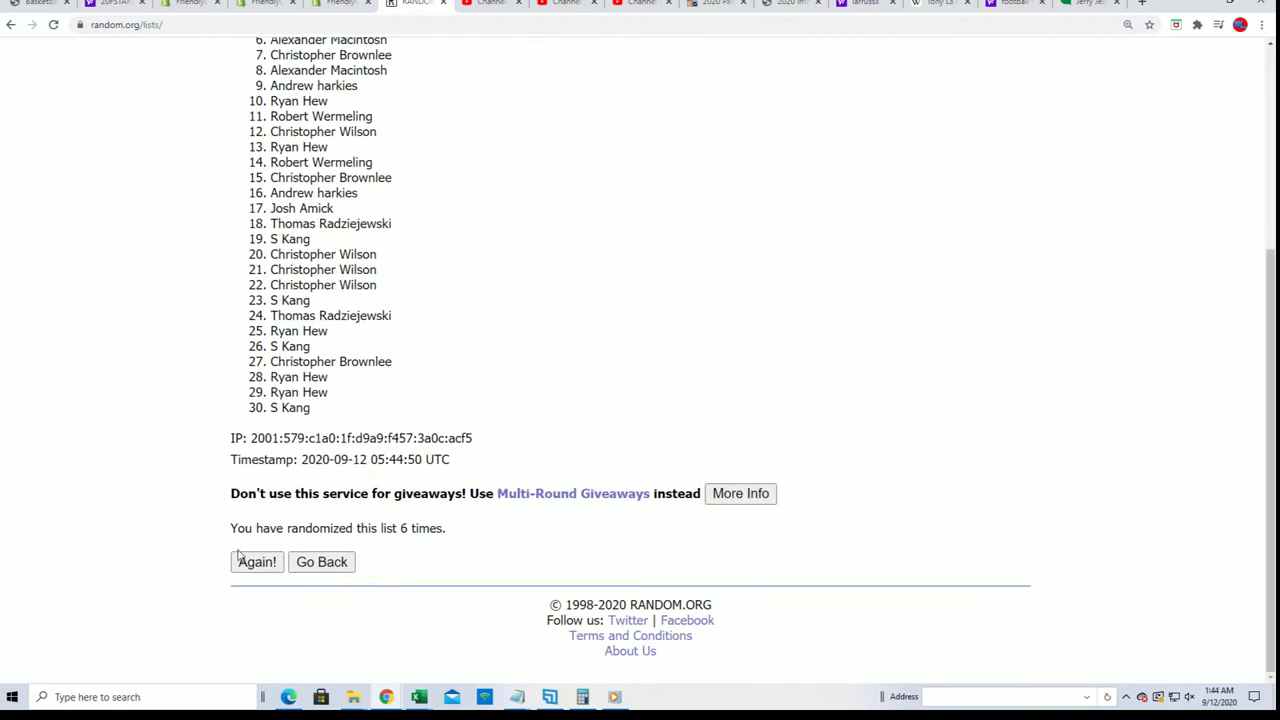
{"action": "left_click", "coordinate": [257, 562]}
Step: Copy all 30 owner names in their randomized order from the results page
{"action": "scroll", "coordinate": [500, 320], "scroll_direction": "up", "scroll_amount": 3}
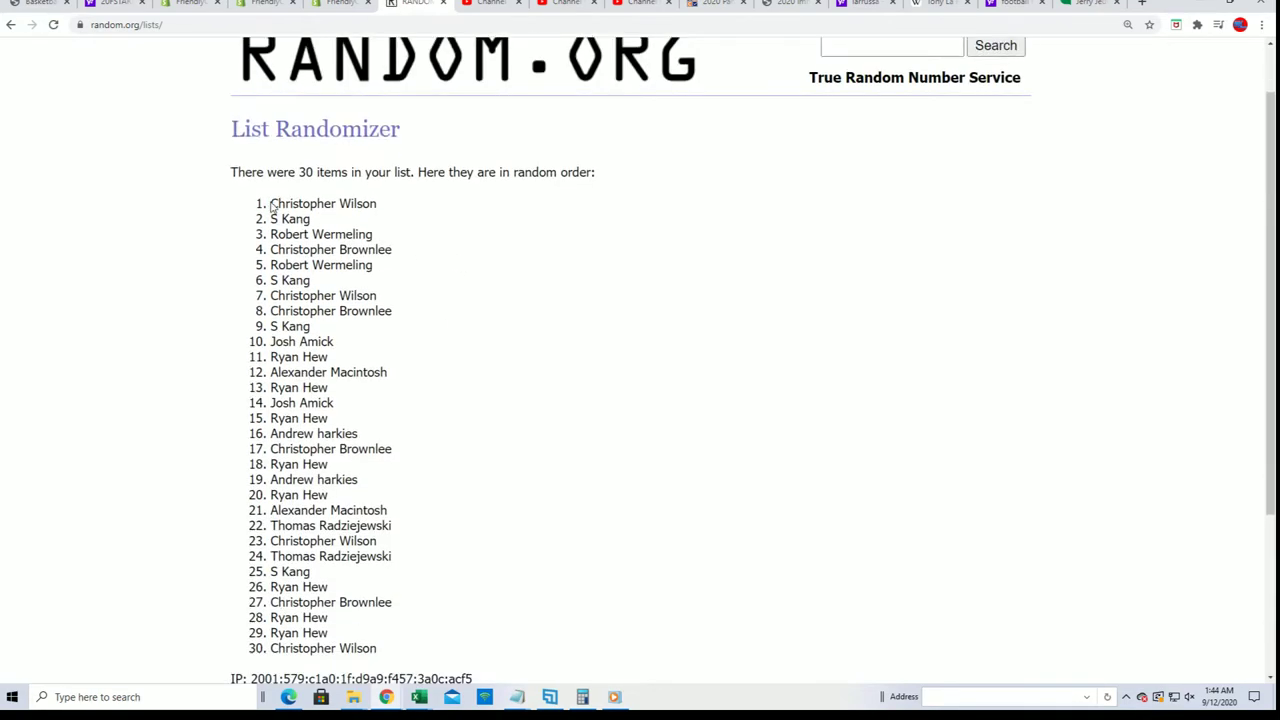
{"action": "left_click_drag", "start_coordinate": [272, 204], "coordinate": [378, 518]}
{"action": "scroll", "coordinate": [340, 317], "scroll_direction": "down", "scroll_amount": 2}
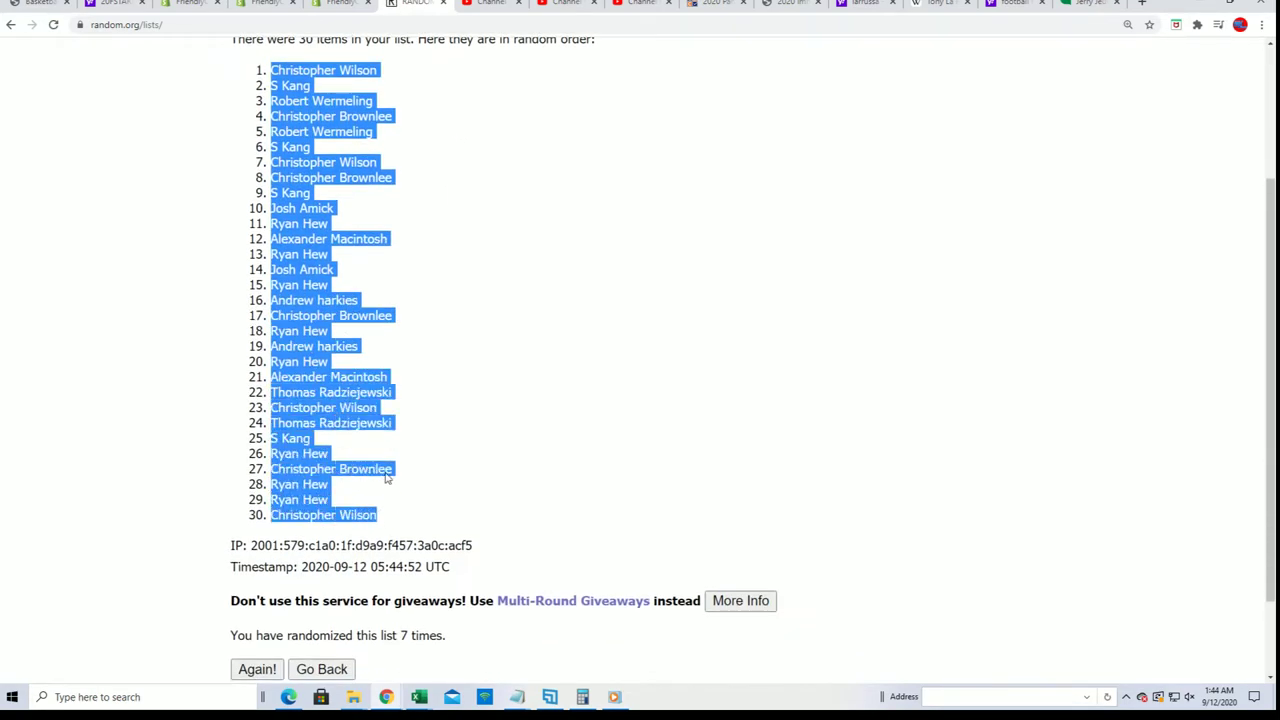
{"action": "right_click", "coordinate": [287, 307]}
{"action": "left_click", "coordinate": [303, 314]}
Step: Switch to the Excel workbook and paste the randomized owners as unformatted text starting in cell A2, under Owners
{"action": "key", "text": "alt+Tab"}
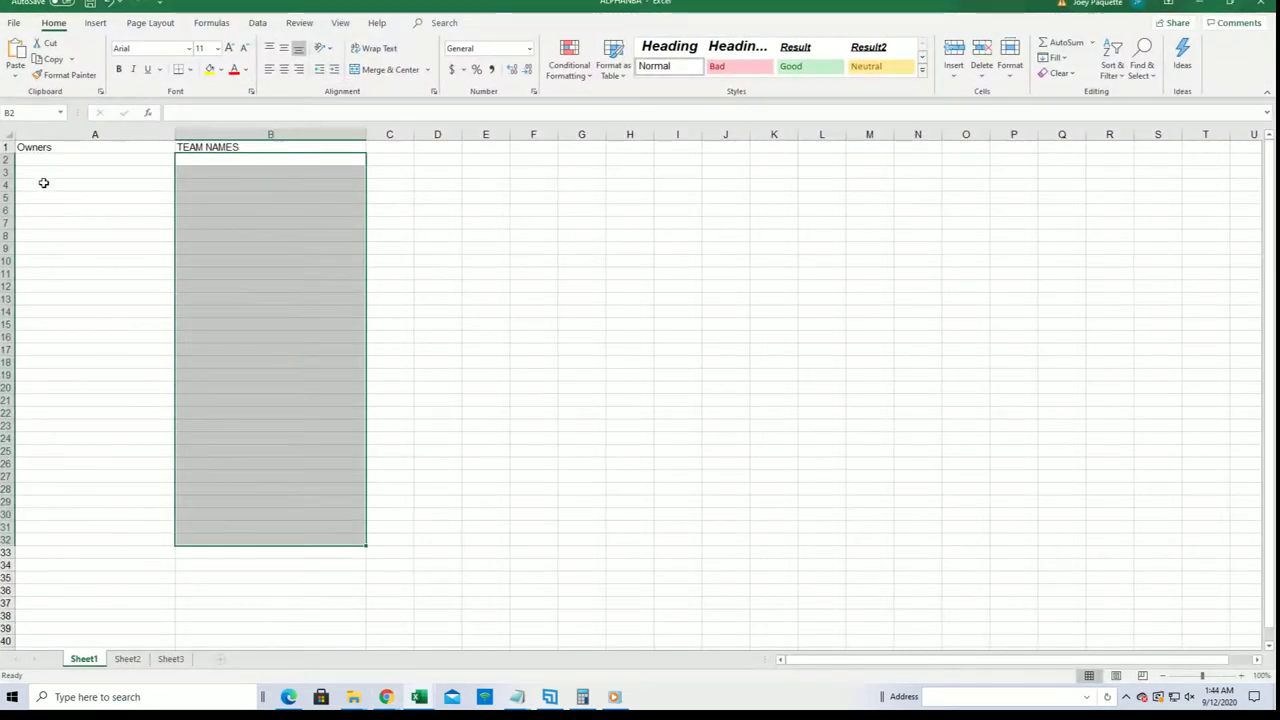
{"action": "left_click", "coordinate": [29, 160]}
{"action": "right_click", "coordinate": [76, 158]}
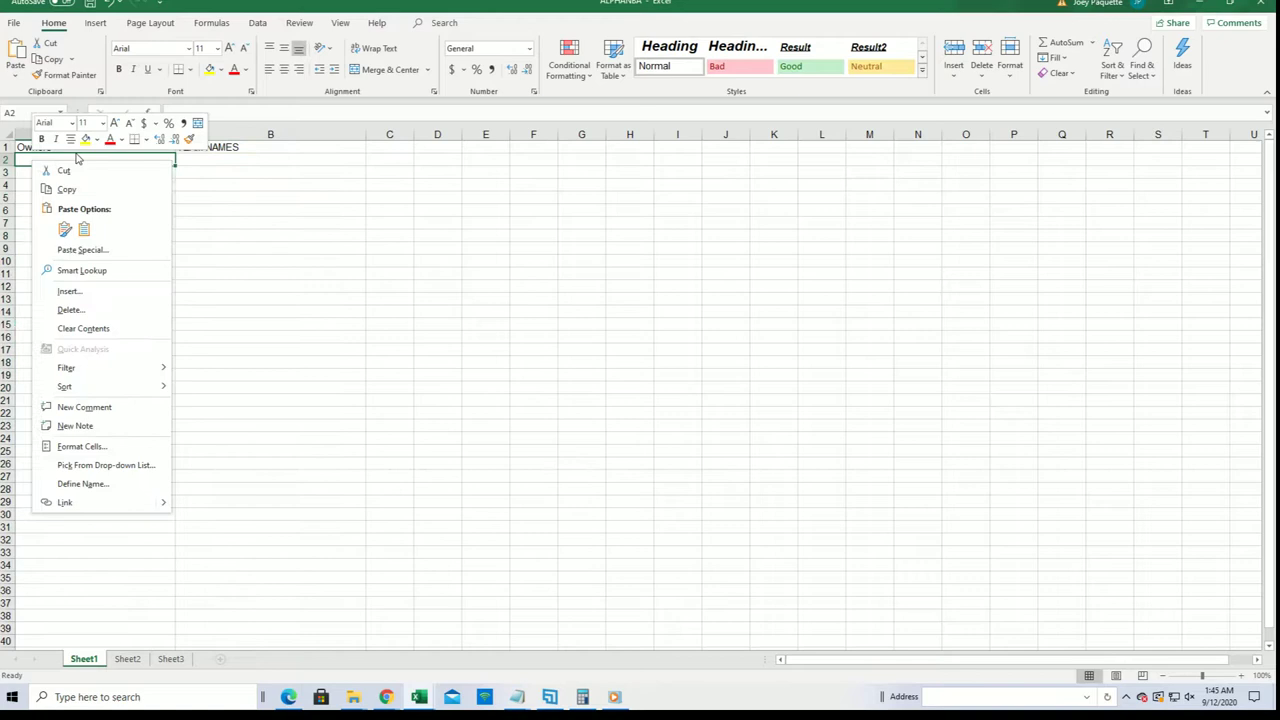
{"action": "left_click", "coordinate": [63, 250]}
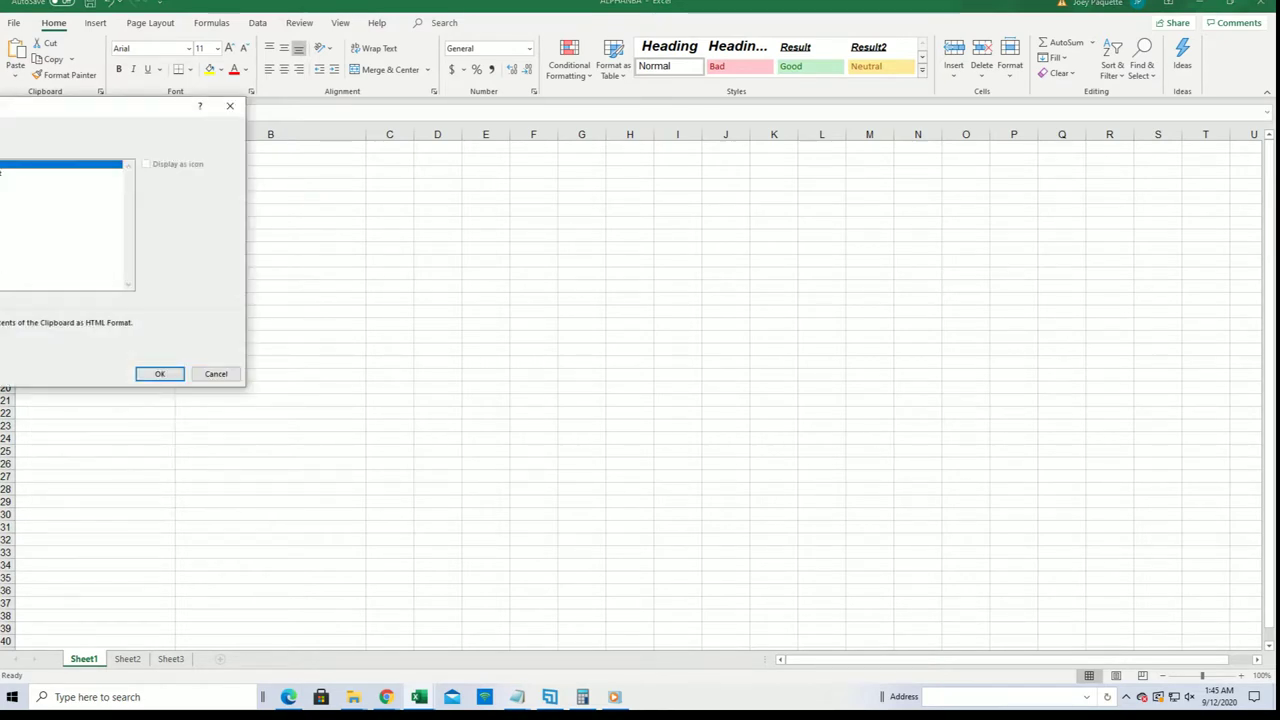
{"action": "left_click", "coordinate": [60, 181]}
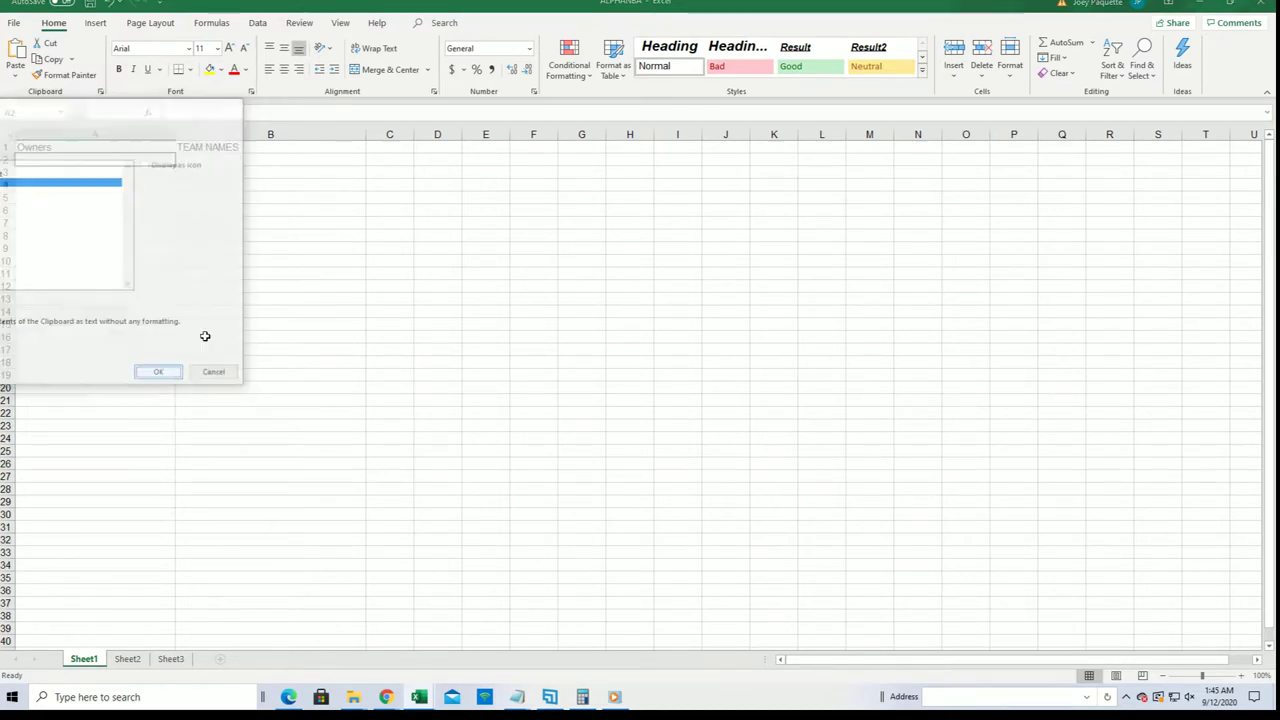
{"action": "key", "text": "Return"}
Step: Narrow the Owners column to fit the names and set the sheet's zoom to 120%
{"action": "left_click", "coordinate": [168, 134]}
{"action": "left_click_drag", "start_coordinate": [173, 134], "coordinate": [122, 134]}
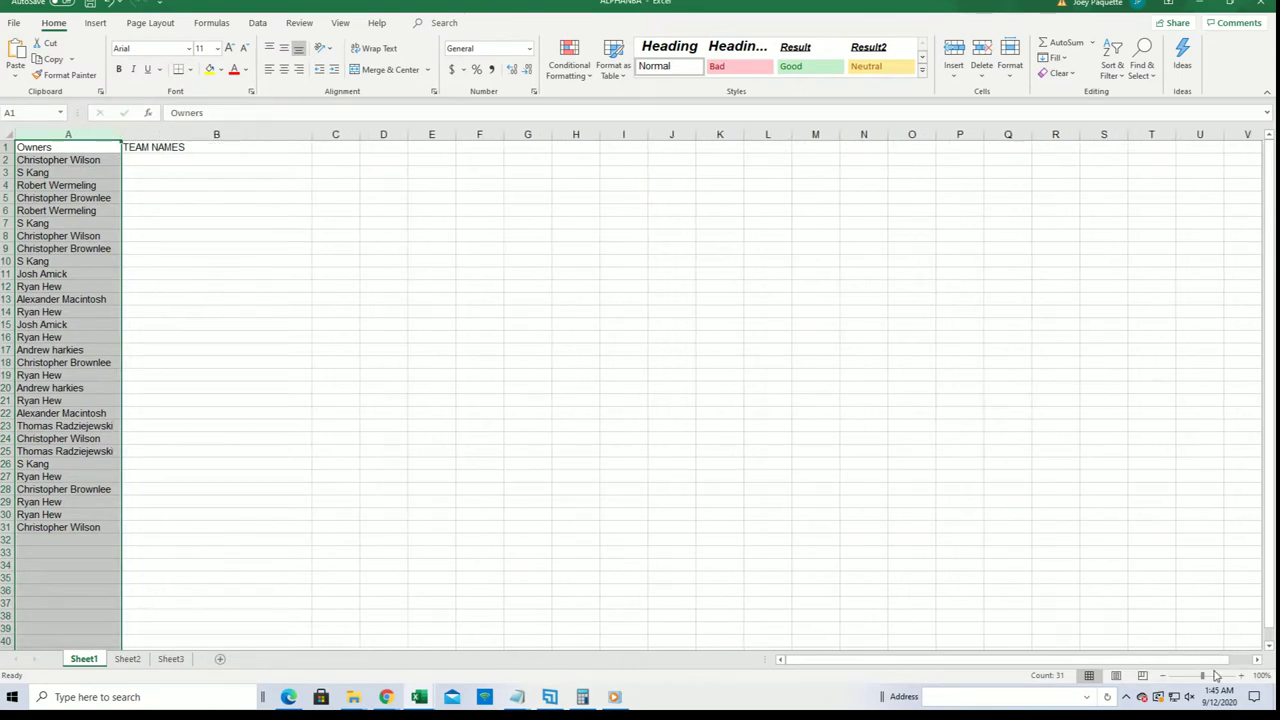
{"action": "left_click", "coordinate": [1240, 675]}
{"action": "left_click", "coordinate": [1240, 675]}
{"action": "left_click", "coordinate": [1240, 675]}
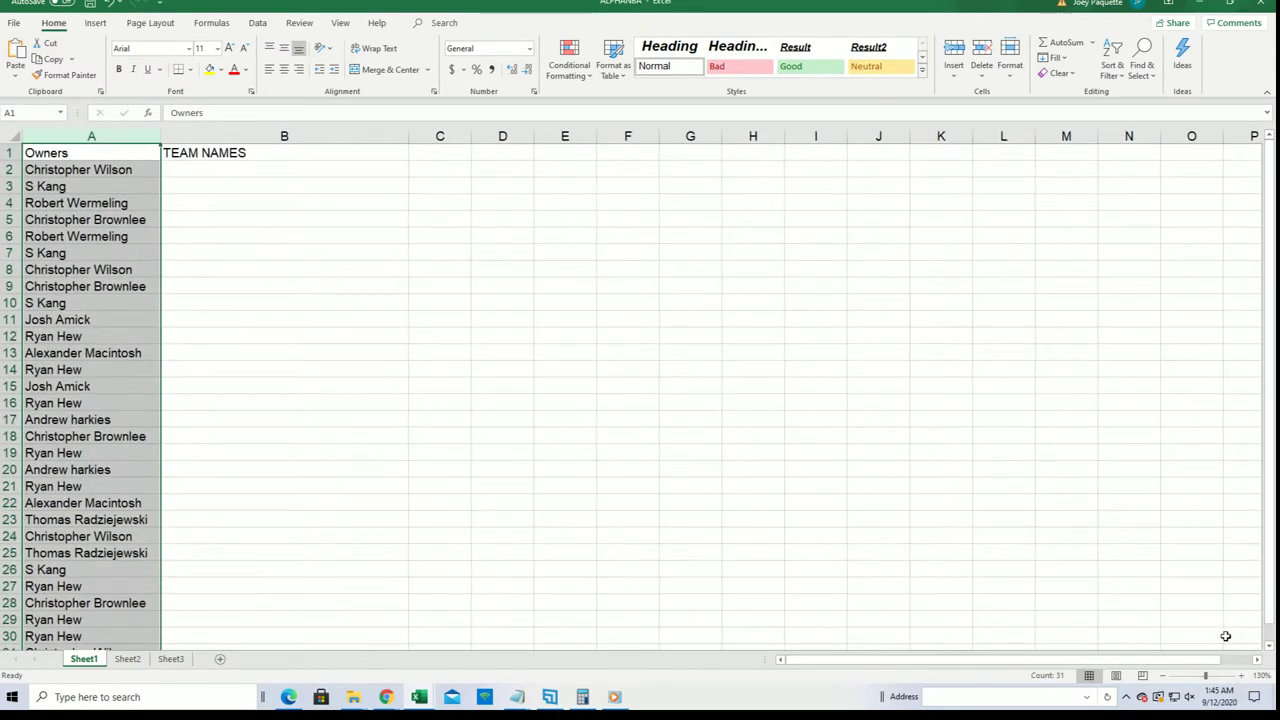
{"action": "left_click", "coordinate": [1162, 675]}
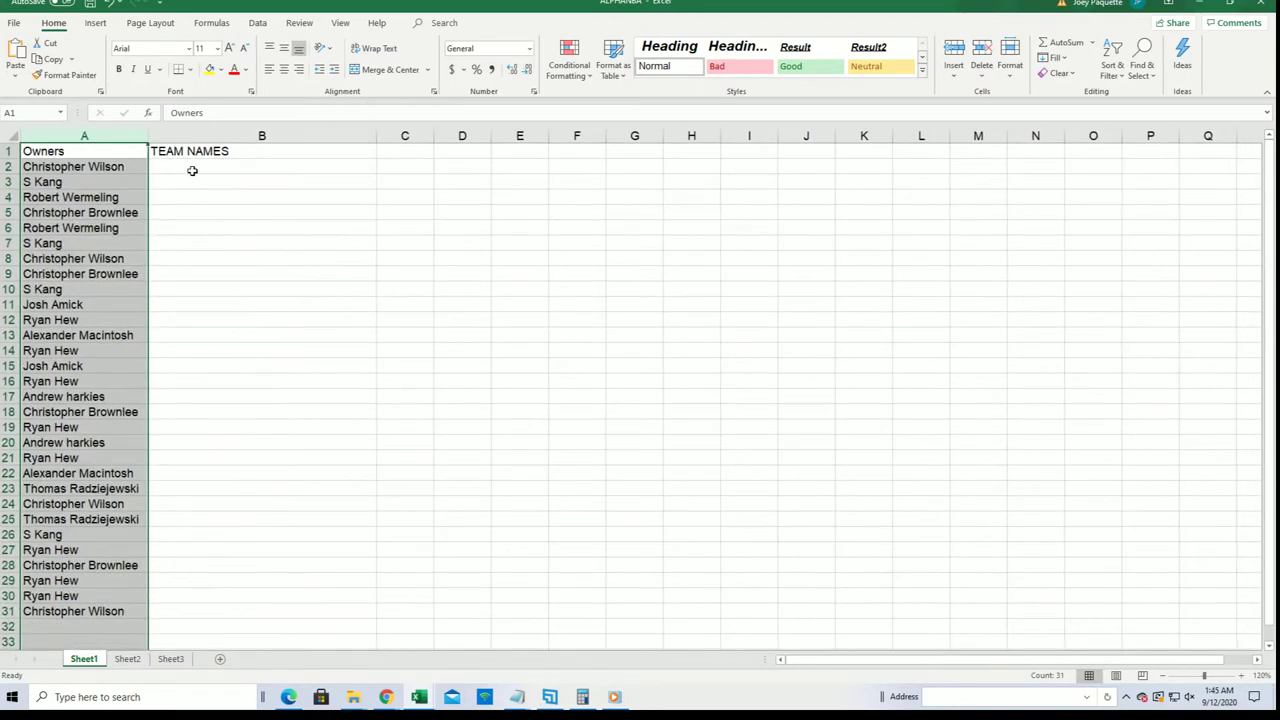
Step: Select cell B2 under TEAM NAMES, minimize the workbook, and open a blank List Randomizer form in the browser
{"action": "left_click", "coordinate": [192, 169]}
{"action": "left_click", "coordinate": [1192, 3]}
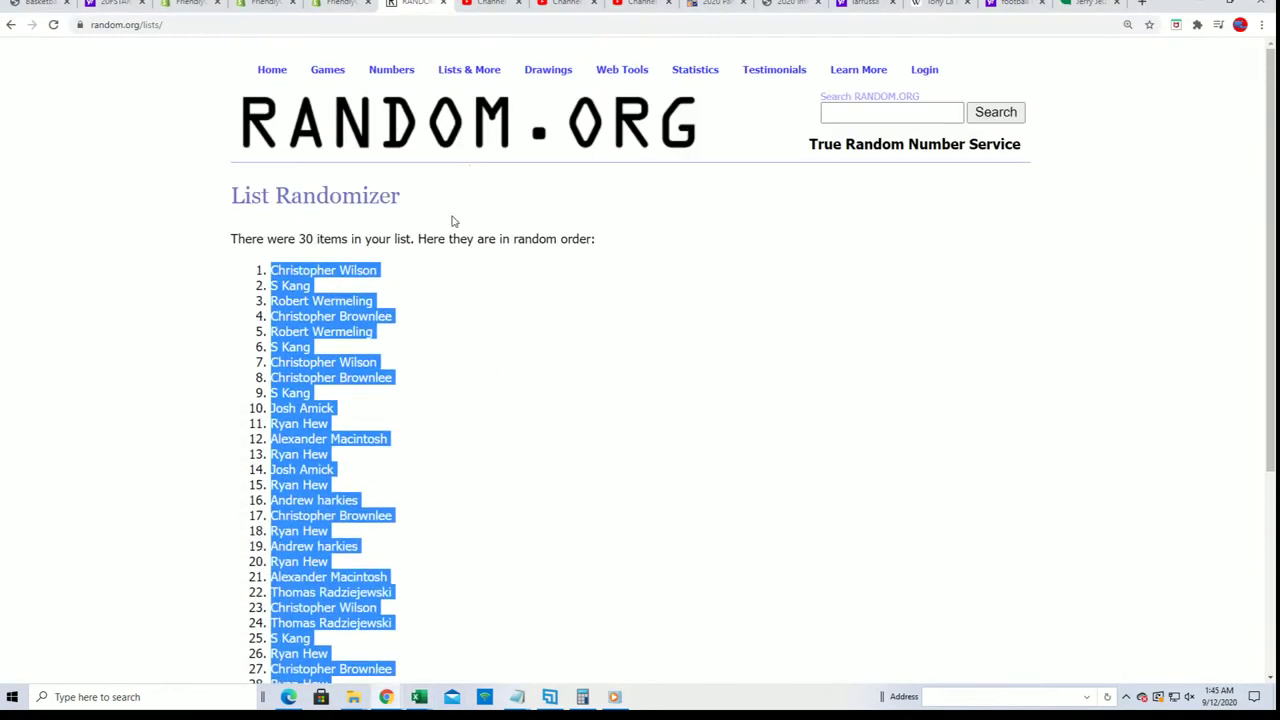
{"action": "left_click", "coordinate": [490, 91]}
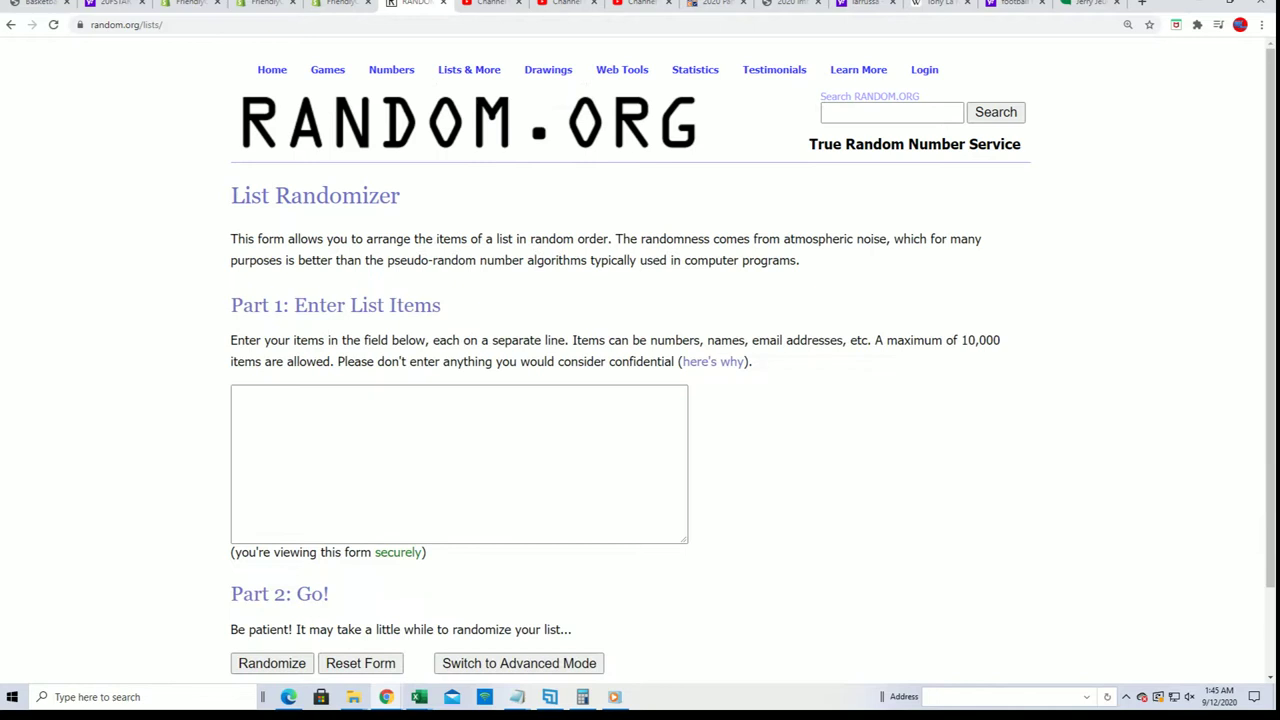
Step: Switch to the Notepad file and copy the team names from Atlanta Hawks to Washington Wizards
{"action": "key", "text": "alt+Tab"}
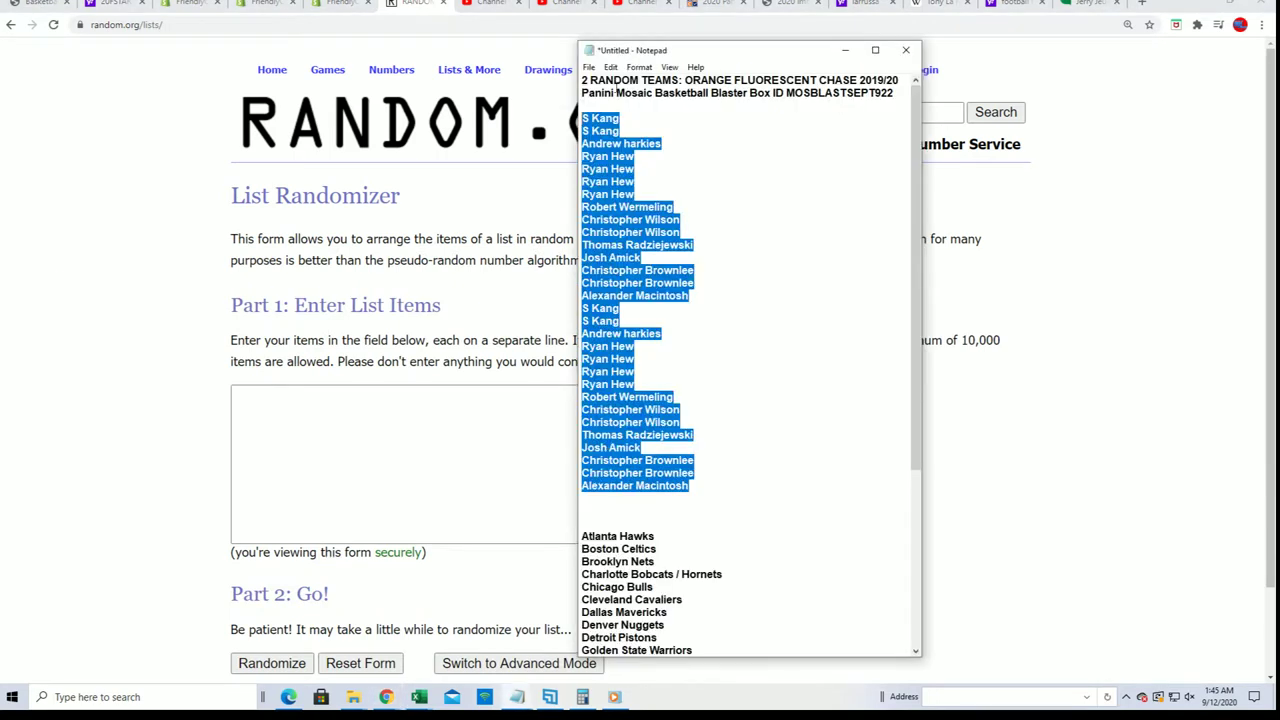
{"action": "left_click", "coordinate": [741, 38]}
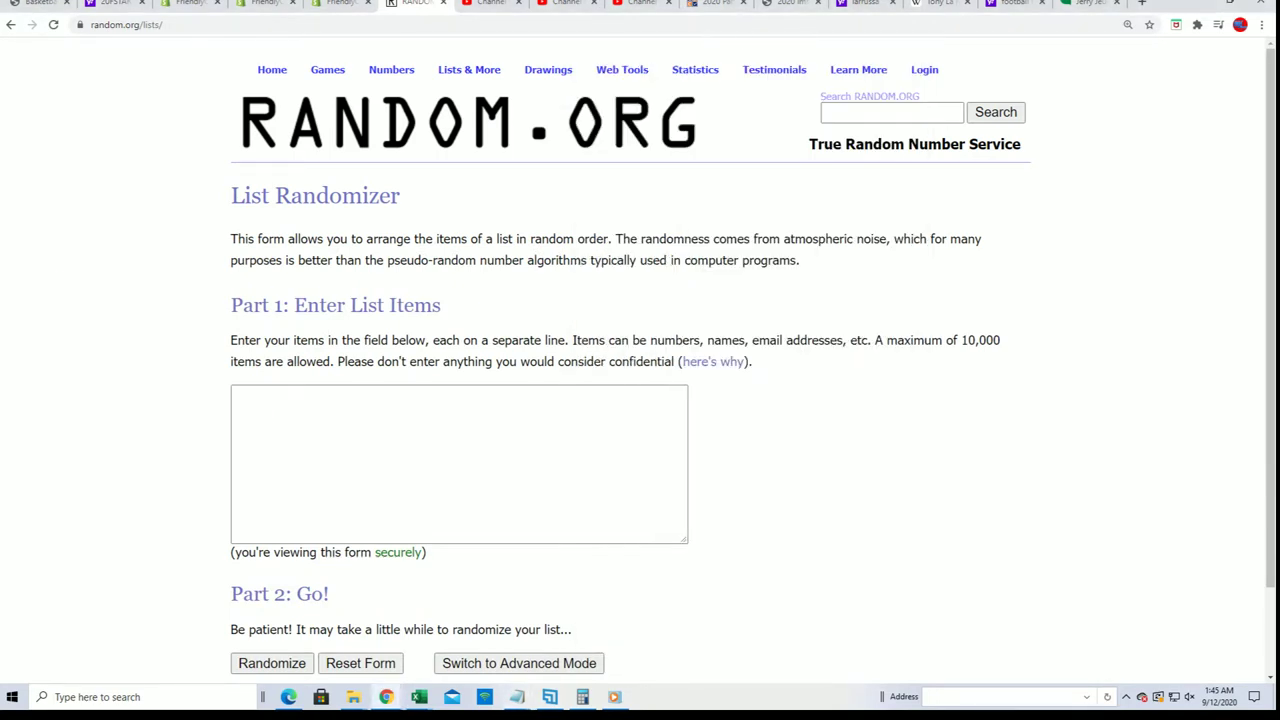
{"action": "key", "text": "alt+Tab"}
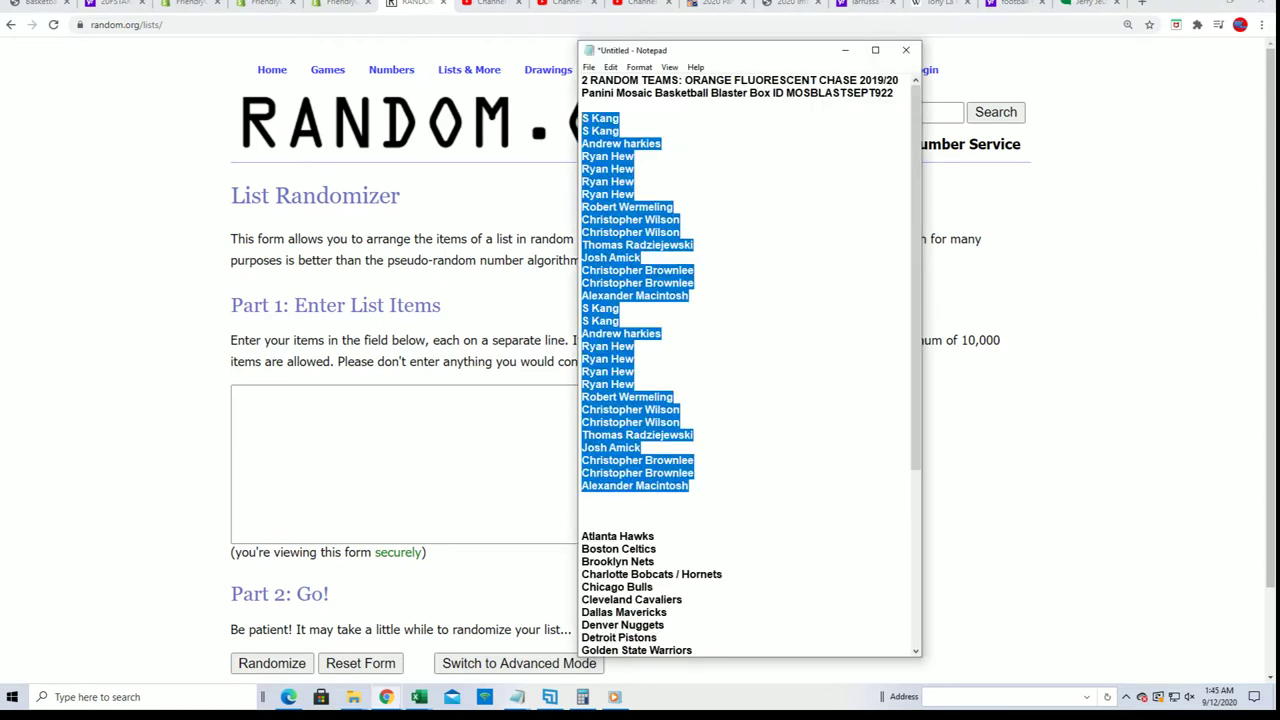
{"action": "left_click_drag", "start_coordinate": [705, 57], "coordinate": [705, 10]}
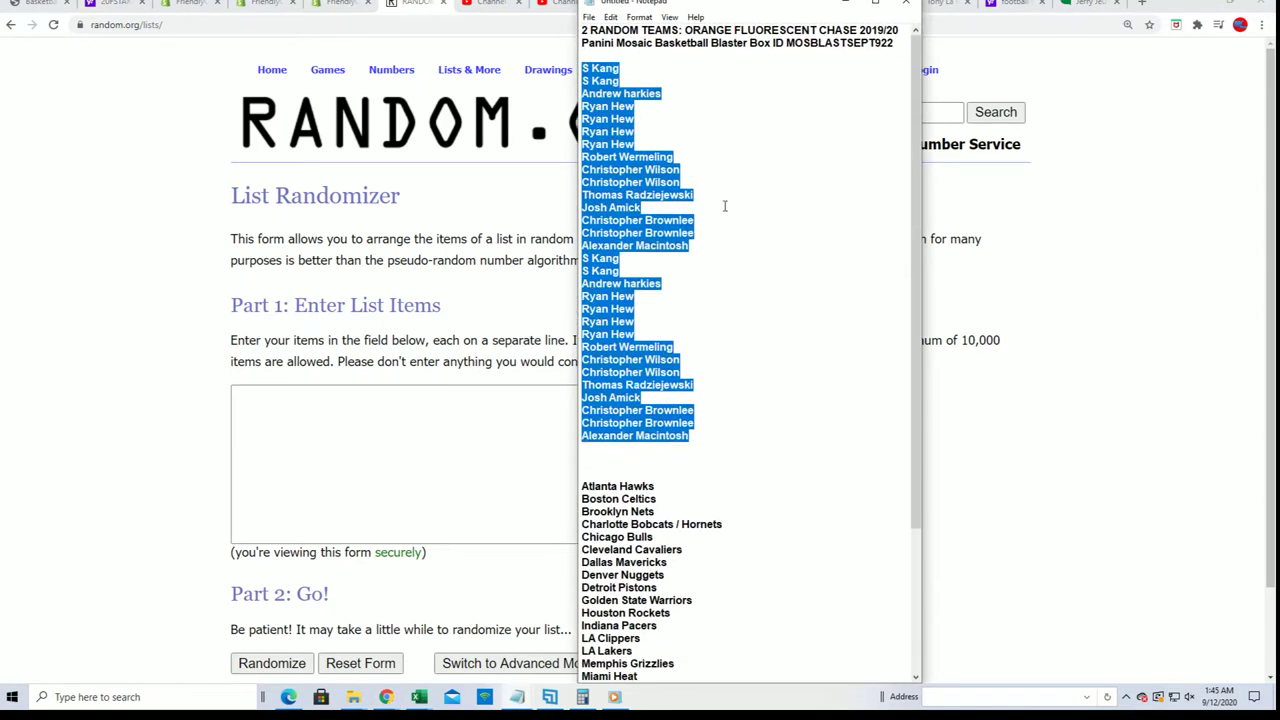
{"action": "scroll", "coordinate": [723, 206], "scroll_direction": "down", "scroll_amount": 5}
{"action": "left_click_drag", "start_coordinate": [695, 660], "coordinate": [582, 292]}
{"action": "right_click", "coordinate": [612, 316]}
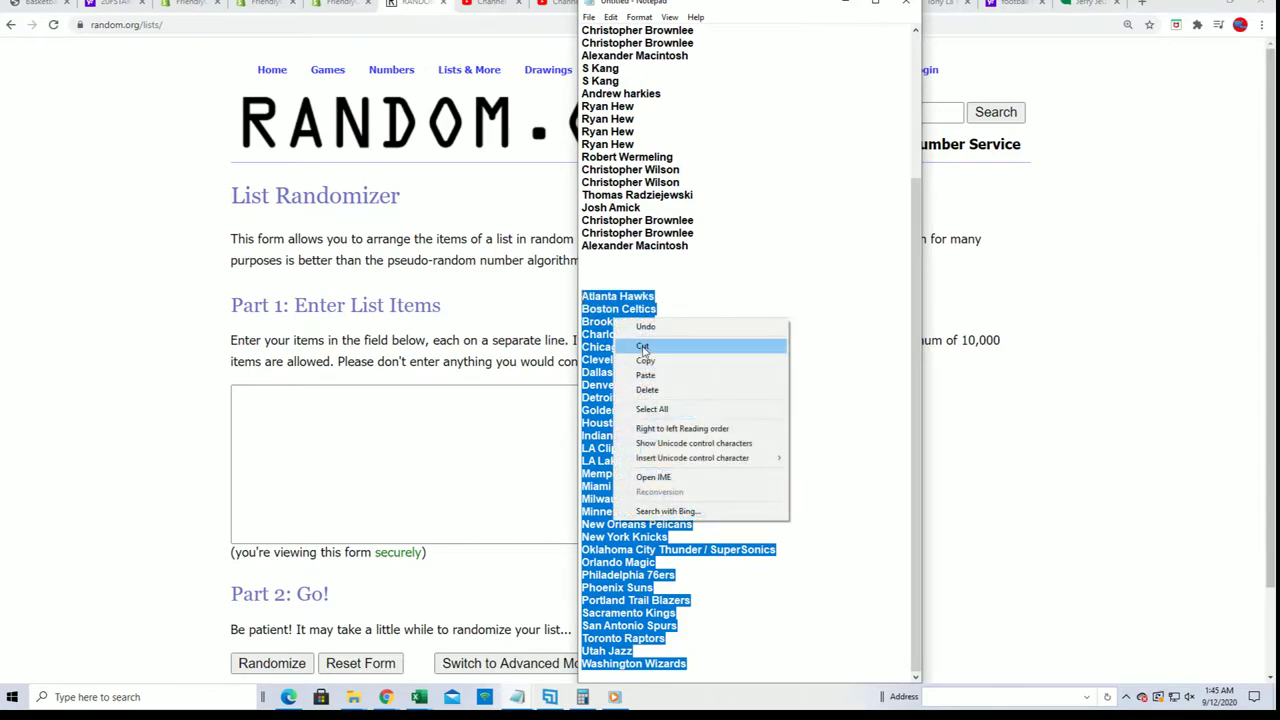
{"action": "left_click", "coordinate": [640, 359]}
Step: Paste the copied team names into the List Randomizer's item field and randomize them
{"action": "right_click", "coordinate": [258, 401]}
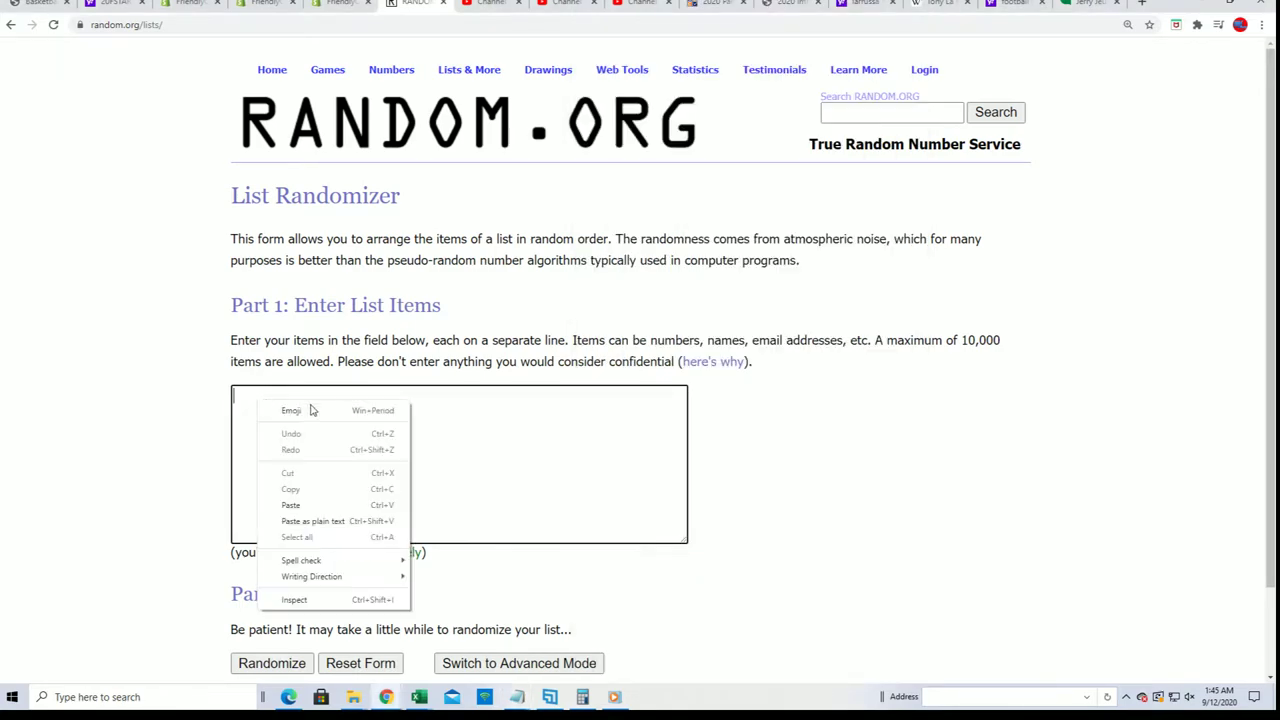
{"action": "left_click", "coordinate": [300, 505]}
{"action": "scroll", "coordinate": [740, 490], "scroll_direction": "down", "scroll_amount": 2}
{"action": "left_click", "coordinate": [274, 568]}
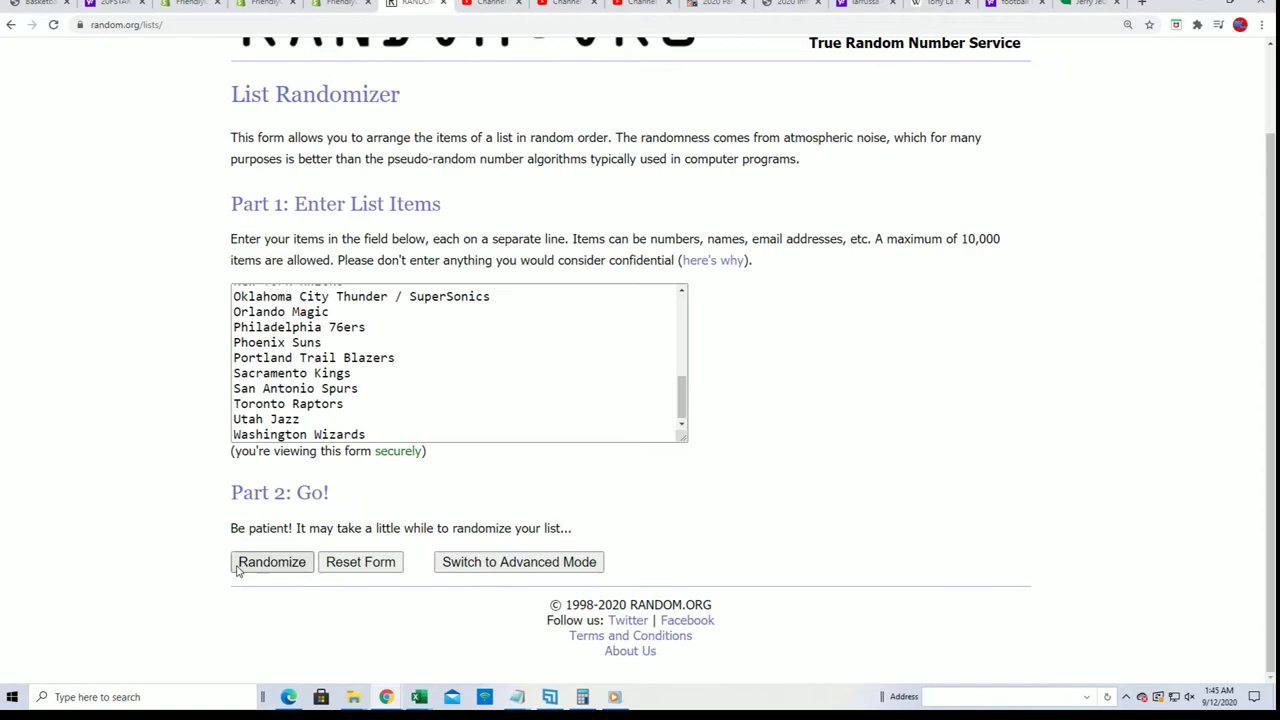
Step: Randomize the team list again six more times, for seven randomizations in total
{"action": "scroll", "coordinate": [253, 570], "scroll_direction": "down", "scroll_amount": 2}
{"action": "left_click", "coordinate": [256, 562]}
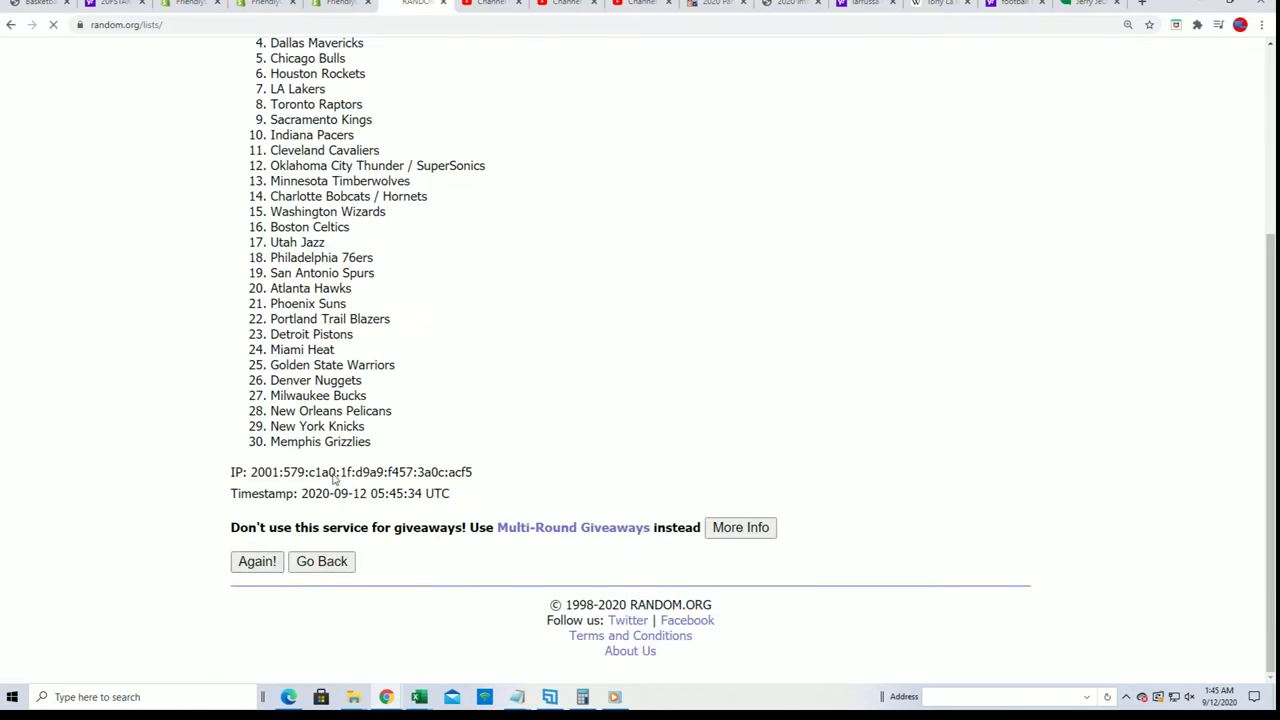
{"action": "scroll", "coordinate": [250, 565], "scroll_direction": "down", "scroll_amount": 3}
{"action": "left_click", "coordinate": [250, 563]}
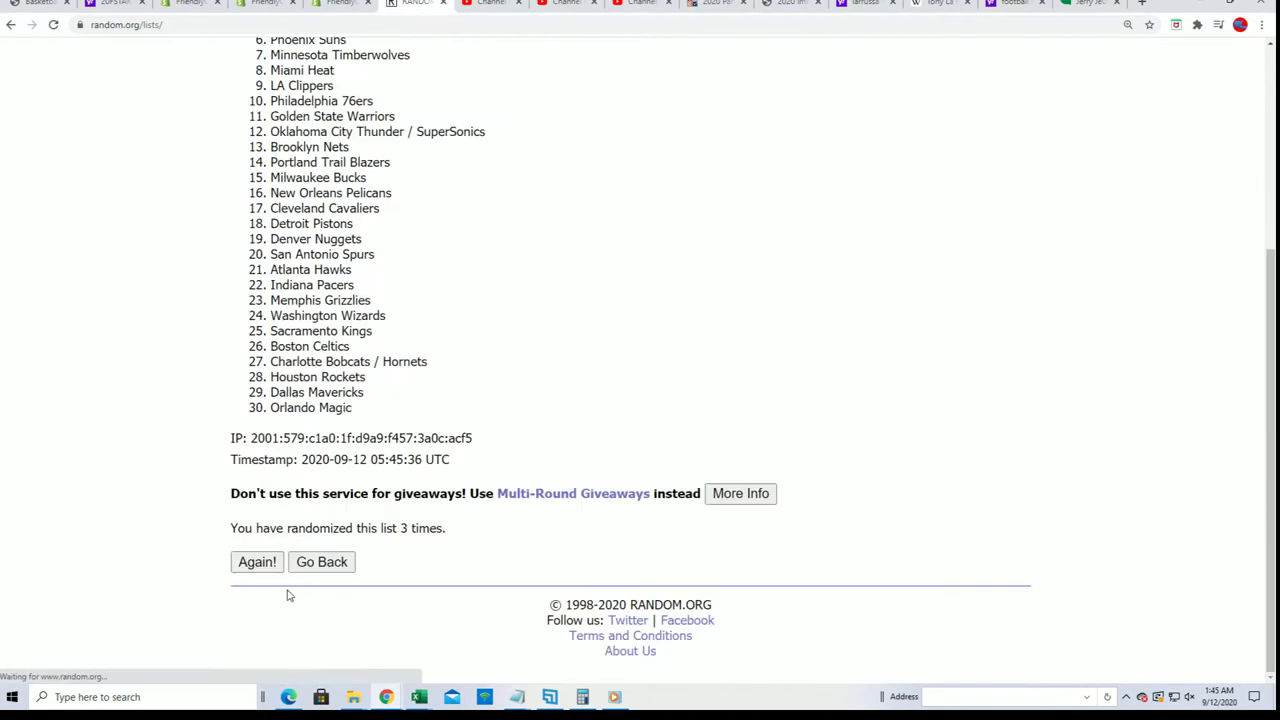
{"action": "left_click", "coordinate": [257, 562]}
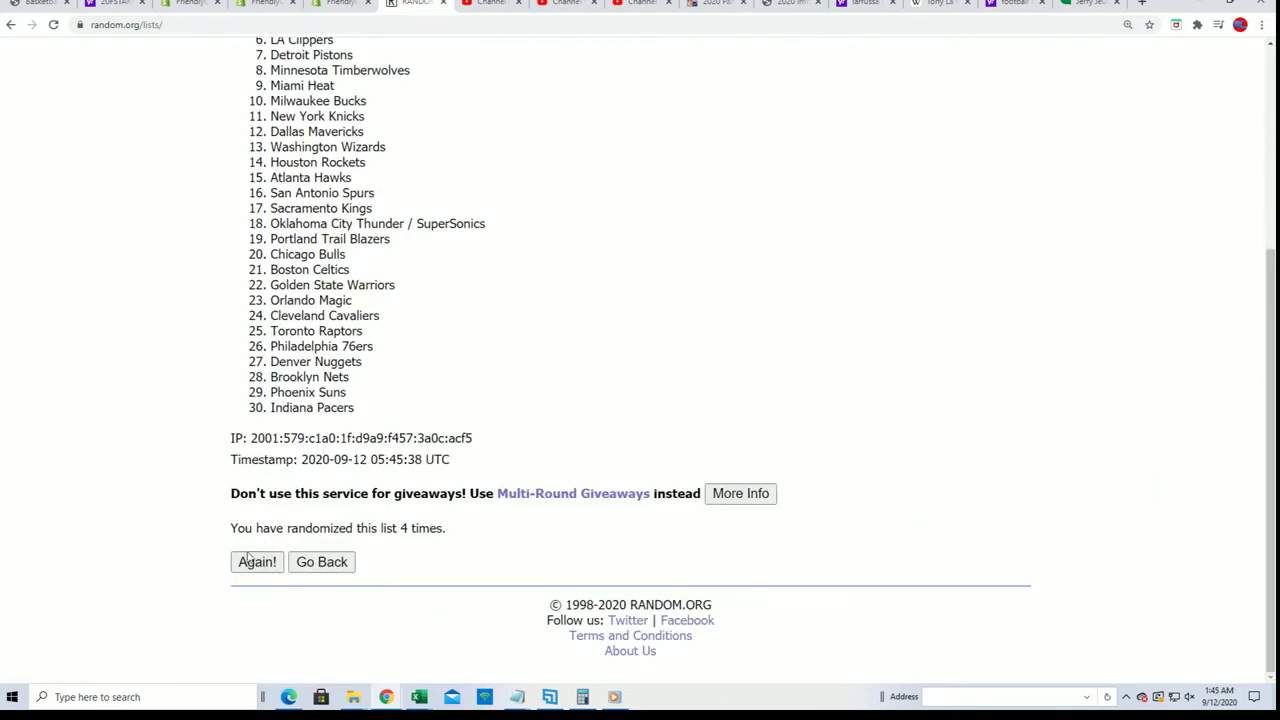
{"action": "left_click", "coordinate": [257, 564]}
{"action": "scroll", "coordinate": [355, 477], "scroll_direction": "down", "scroll_amount": 3}
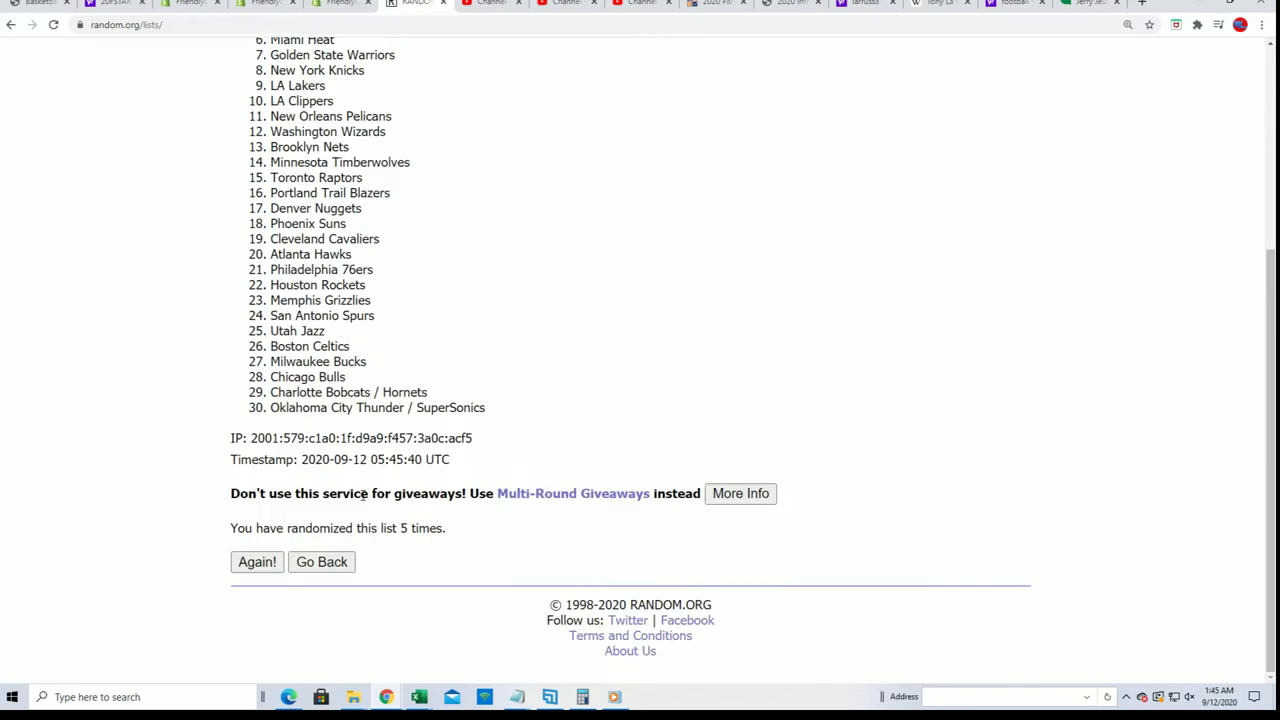
{"action": "left_click", "coordinate": [257, 562]}
{"action": "scroll", "coordinate": [392, 568], "scroll_direction": "down", "scroll_amount": 3}
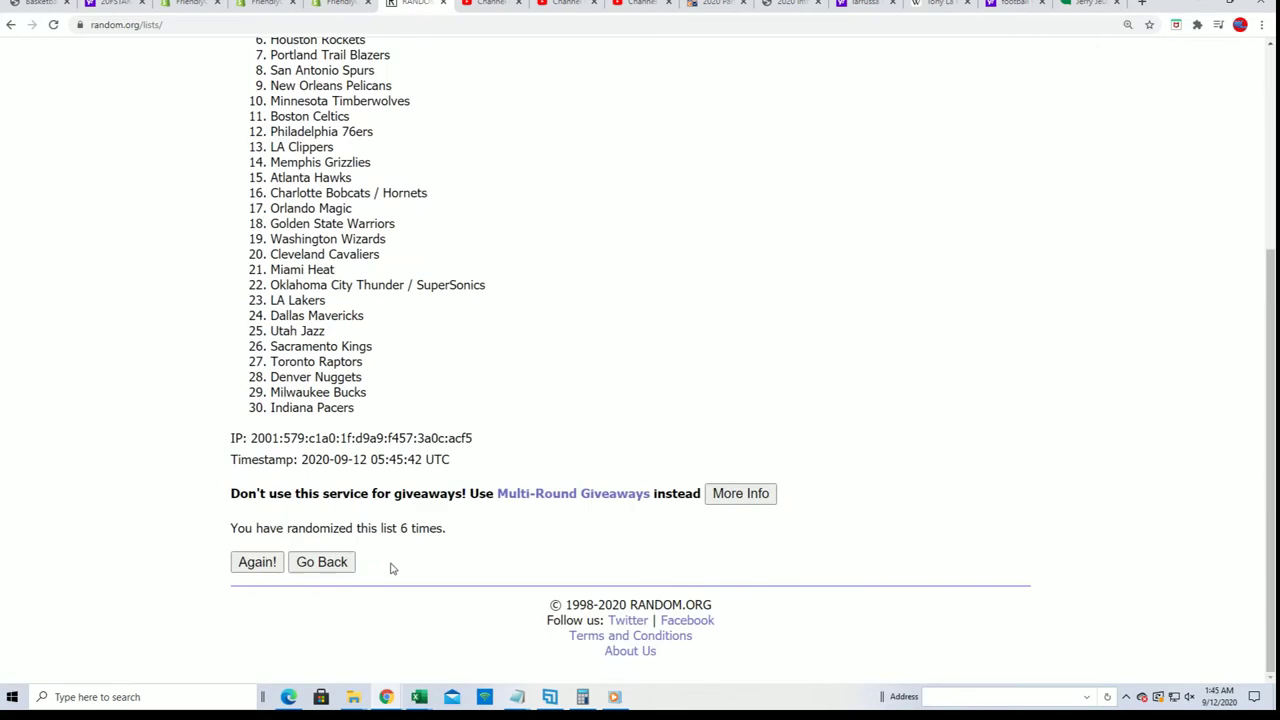
{"action": "left_click", "coordinate": [257, 563]}
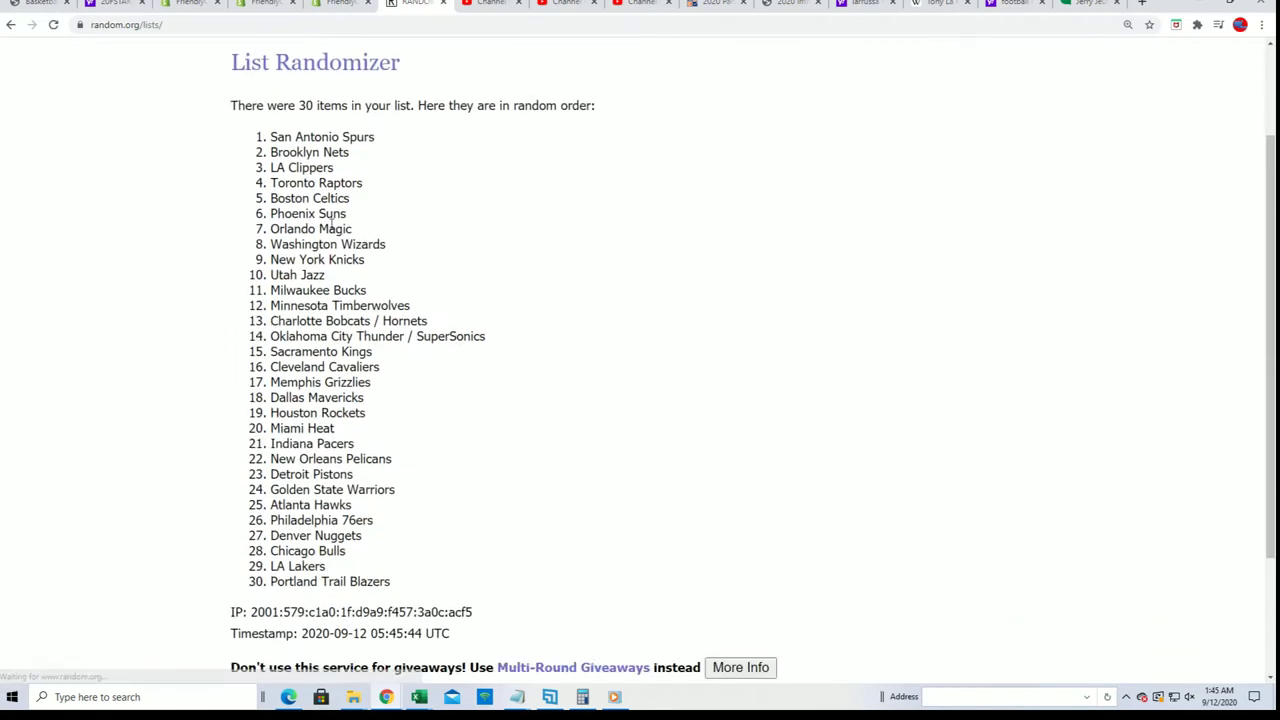
Step: Copy the randomized team names from San Antonio Spurs to Portland Trail Blazers and switch to the Excel workbook
{"action": "left_click_drag", "start_coordinate": [268, 137], "coordinate": [396, 568]}
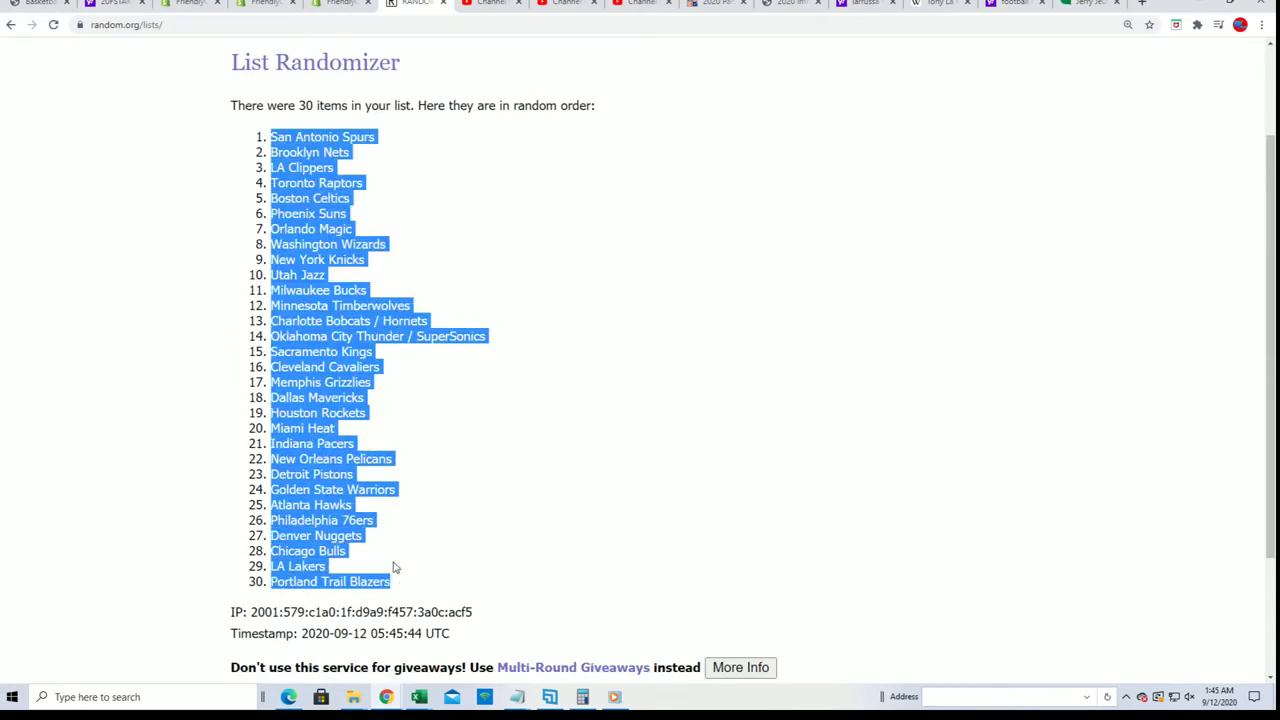
{"action": "right_click", "coordinate": [321, 402]}
{"action": "left_click", "coordinate": [311, 416]}
{"action": "key", "text": "alt+Tab"}
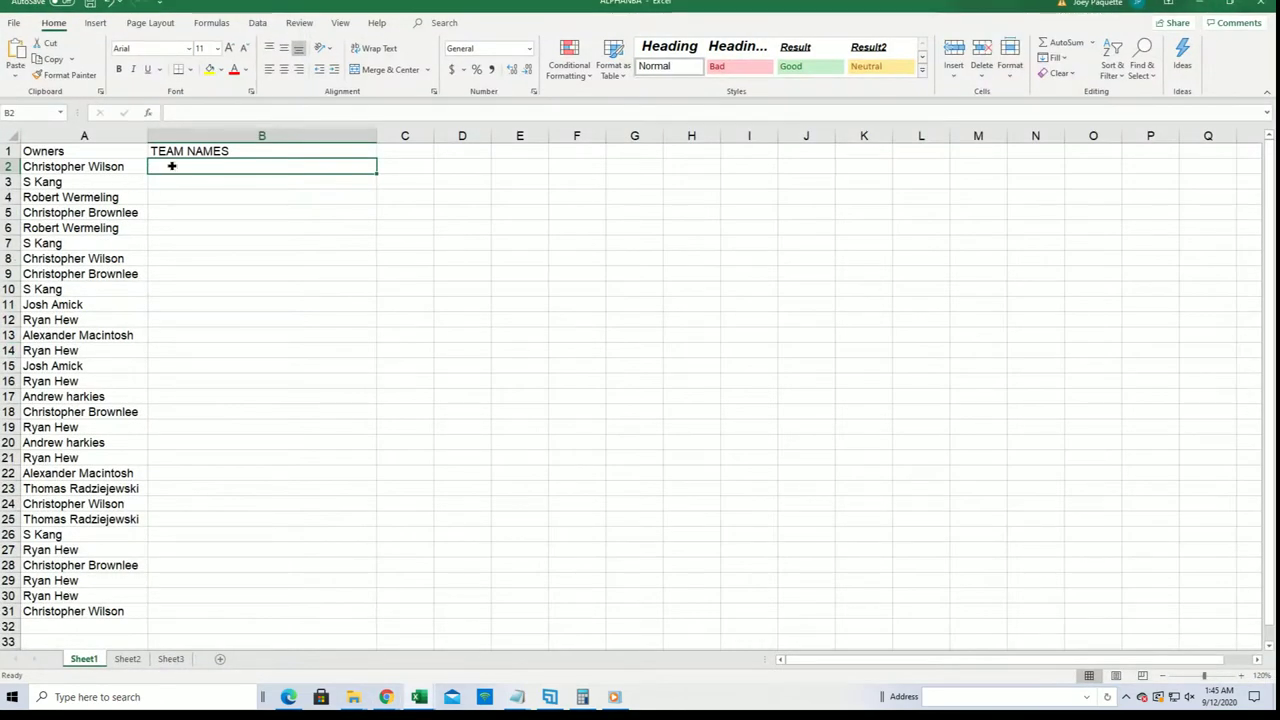
Step: Paste the copied team names as plain text into the TEAM NAMES column, starting at cell B2
{"action": "right_click", "coordinate": [173, 166]}
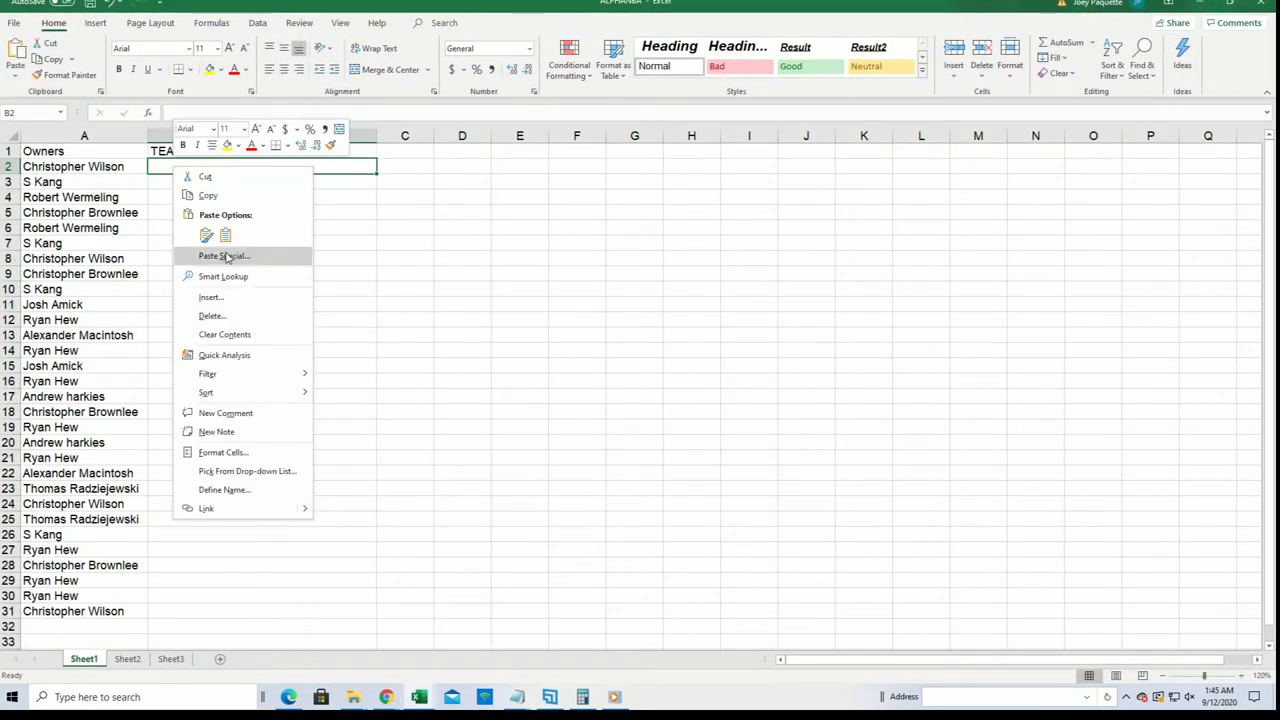
{"action": "left_click", "coordinate": [228, 256]}
{"action": "left_click", "coordinate": [119, 184]}
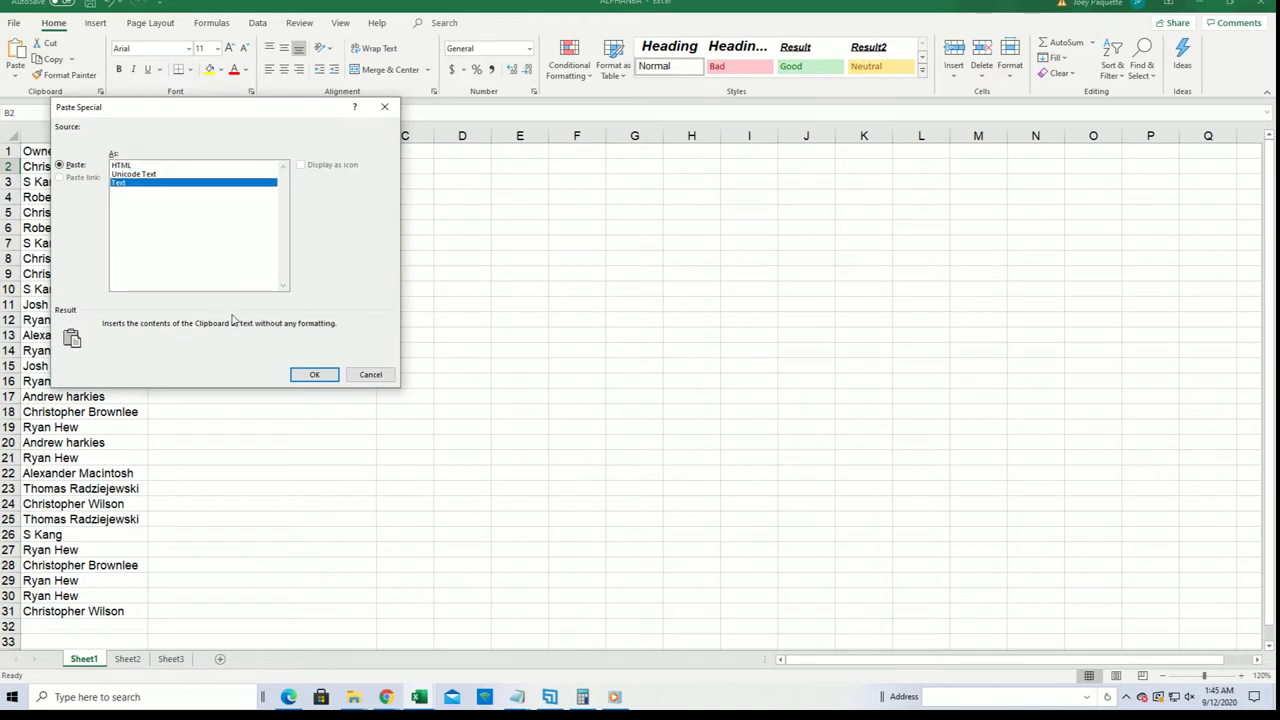
{"action": "left_click", "coordinate": [314, 374]}
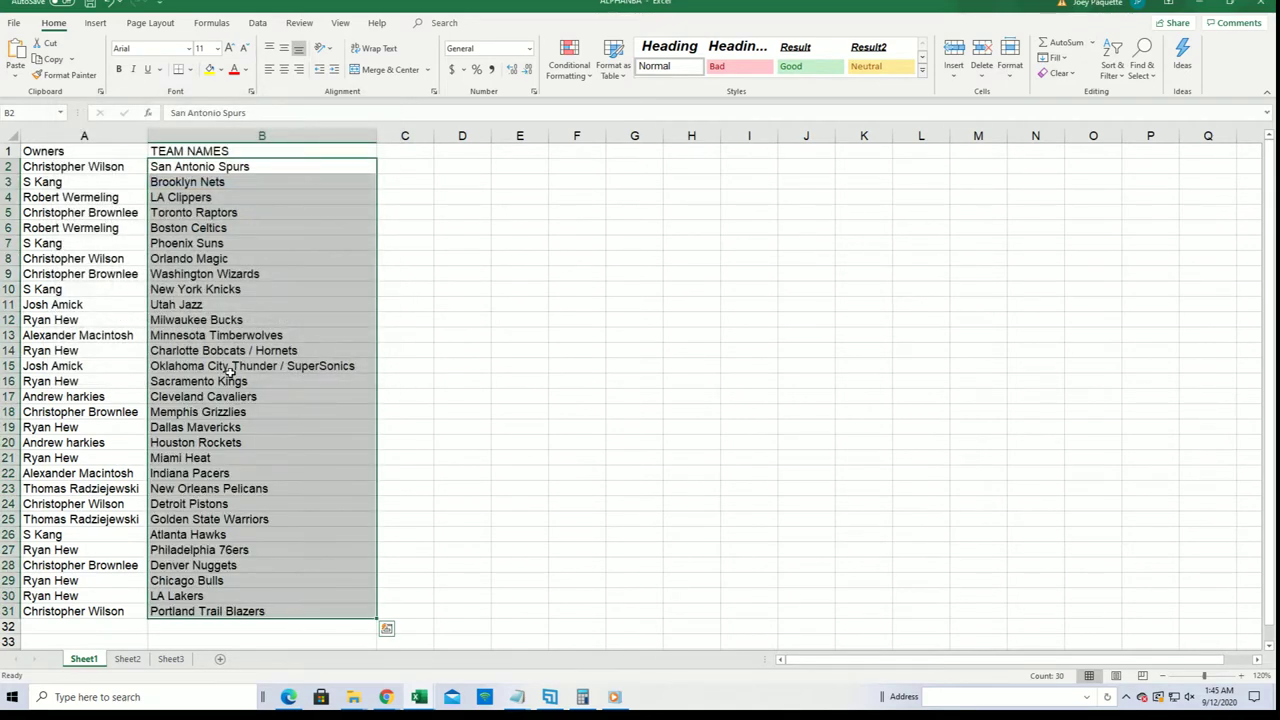
{"action": "left_click", "coordinate": [118, 490]}
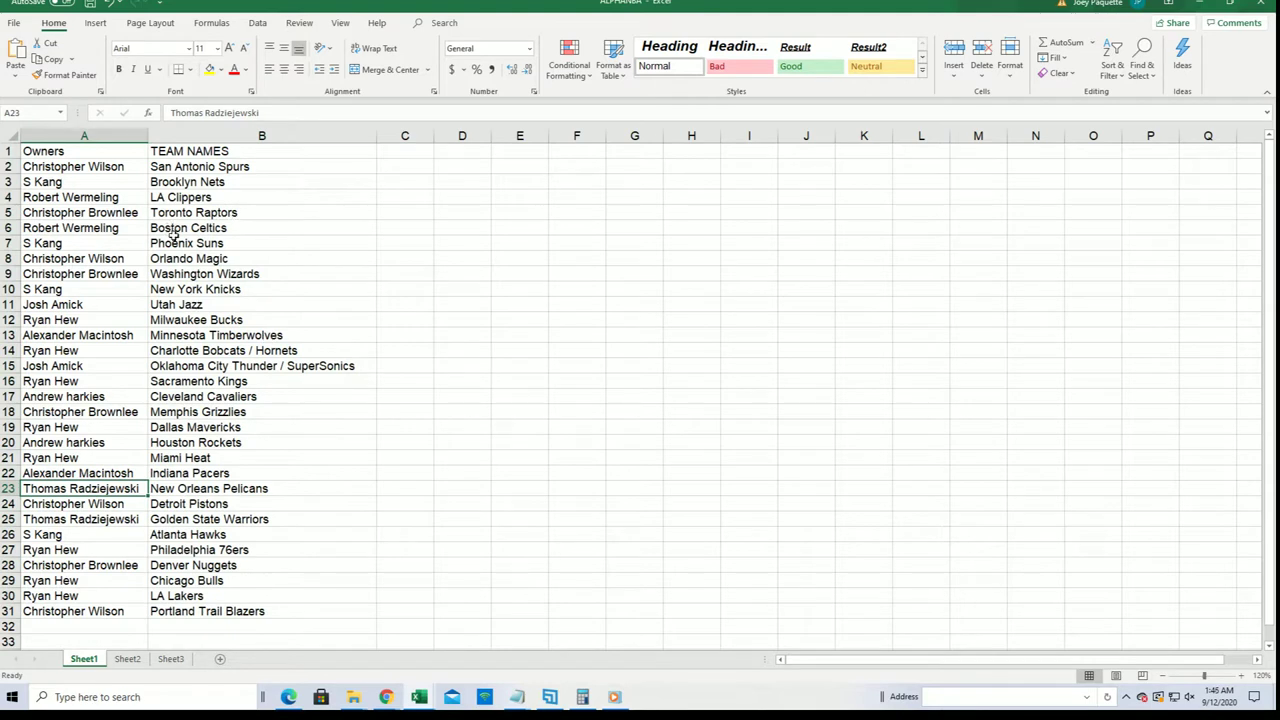
{"action": "left_click", "coordinate": [126, 290]}
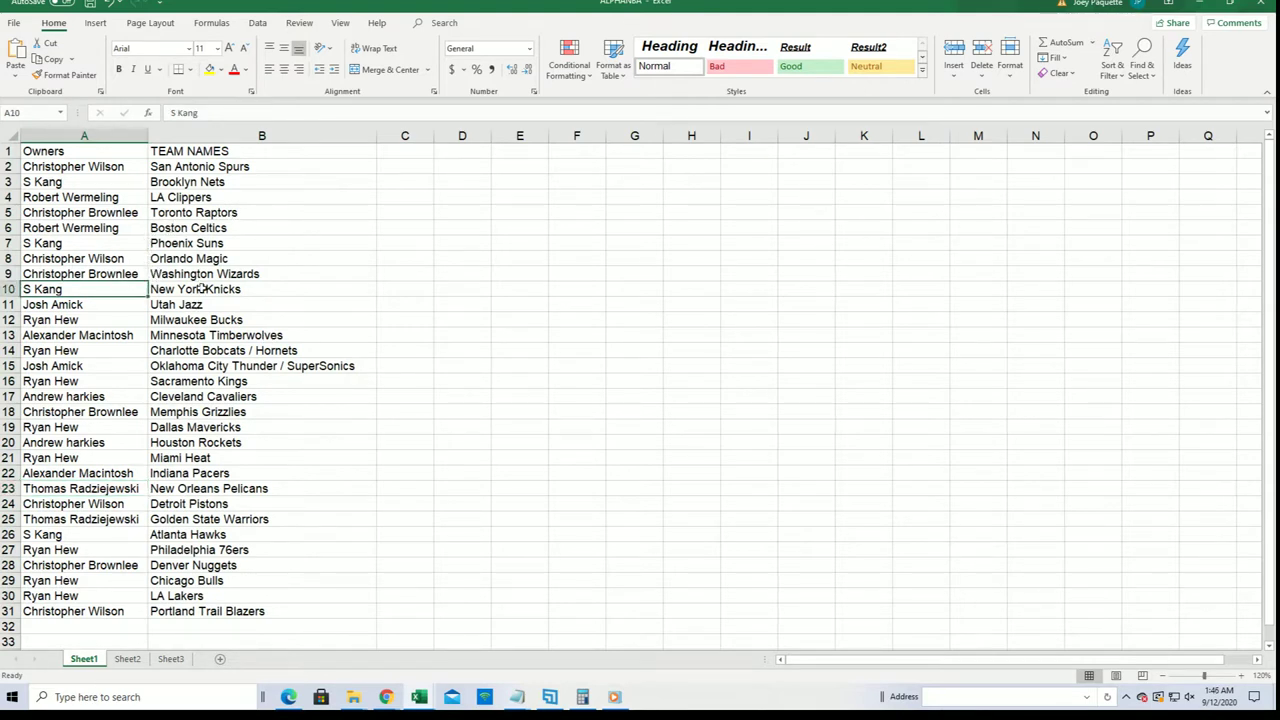
Step: Sort the team names in B2:B31 from A to Z, expanding the sort so each owner stays with their team
{"action": "left_click_drag", "start_coordinate": [193, 168], "coordinate": [242, 607]}
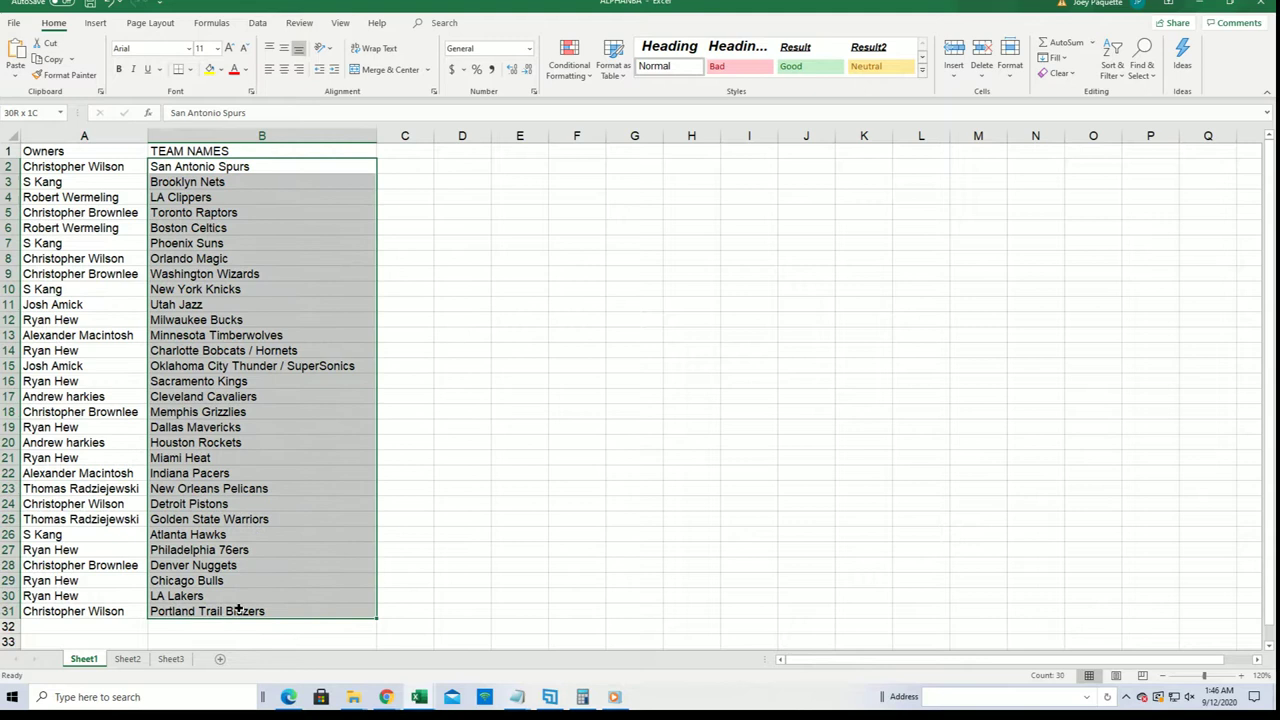
{"action": "left_click", "coordinate": [1112, 62]}
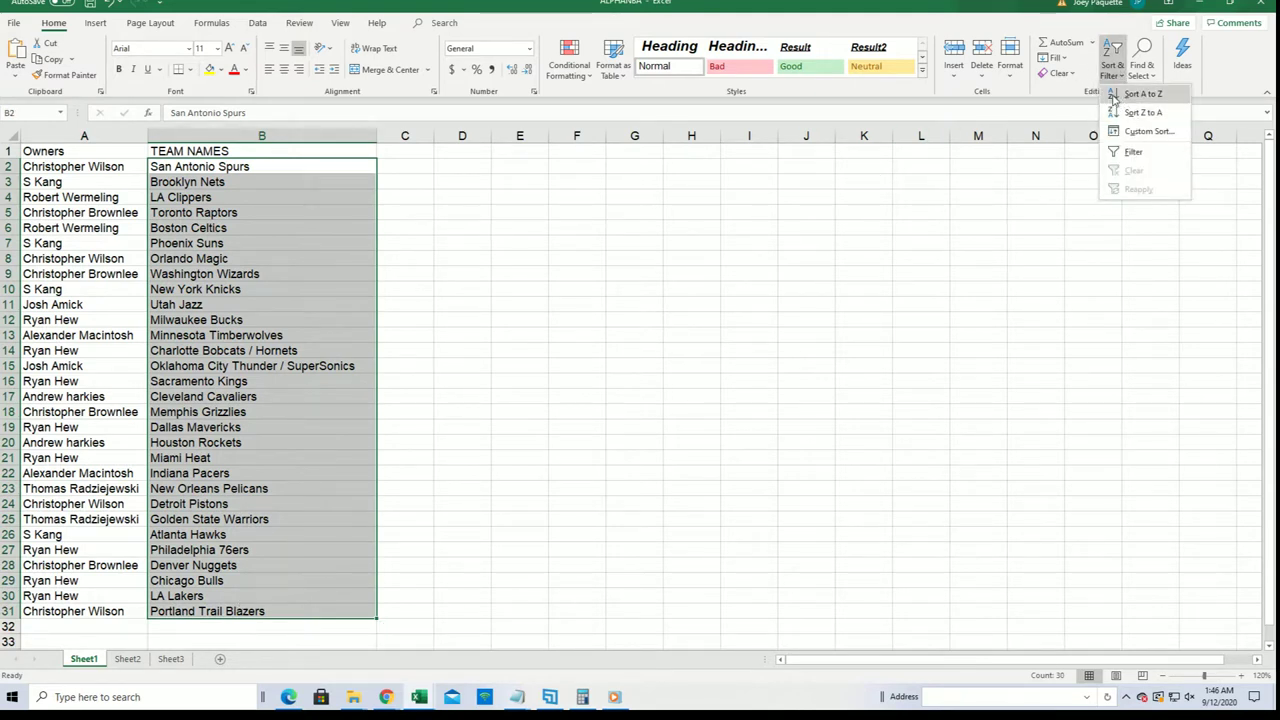
{"action": "left_click", "coordinate": [1132, 114]}
{"action": "left_click", "coordinate": [1124, 368]}
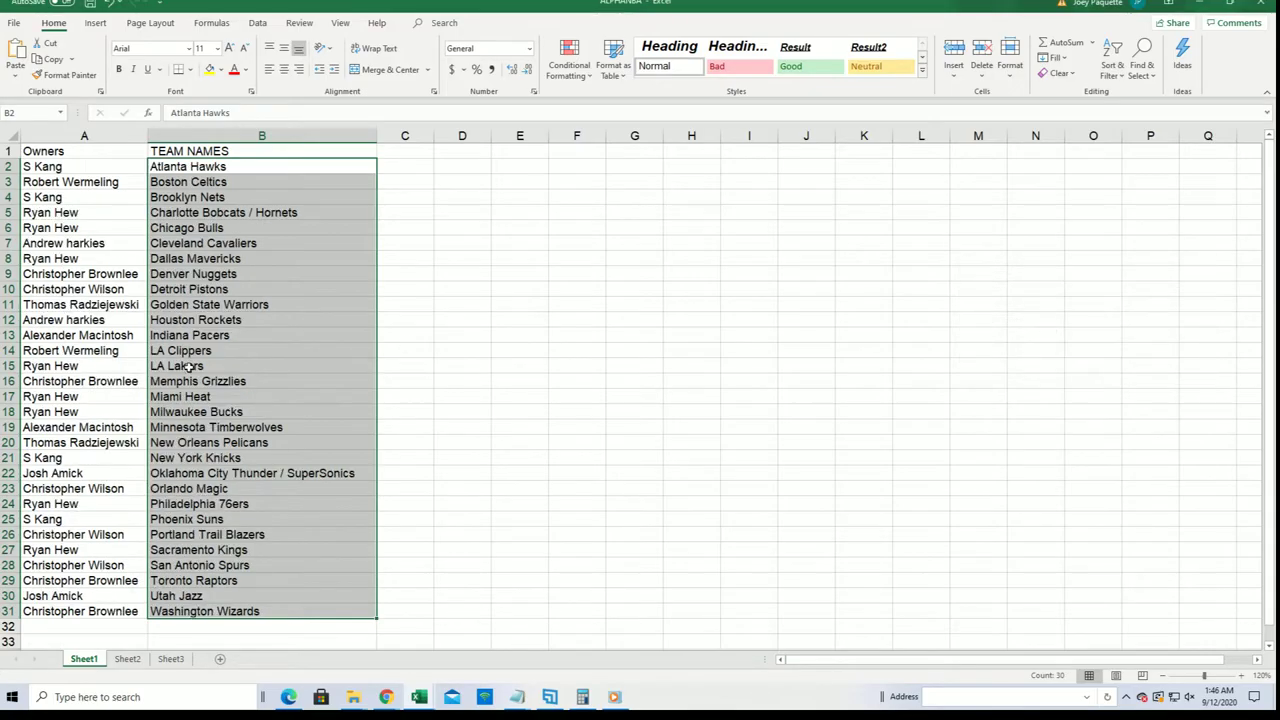